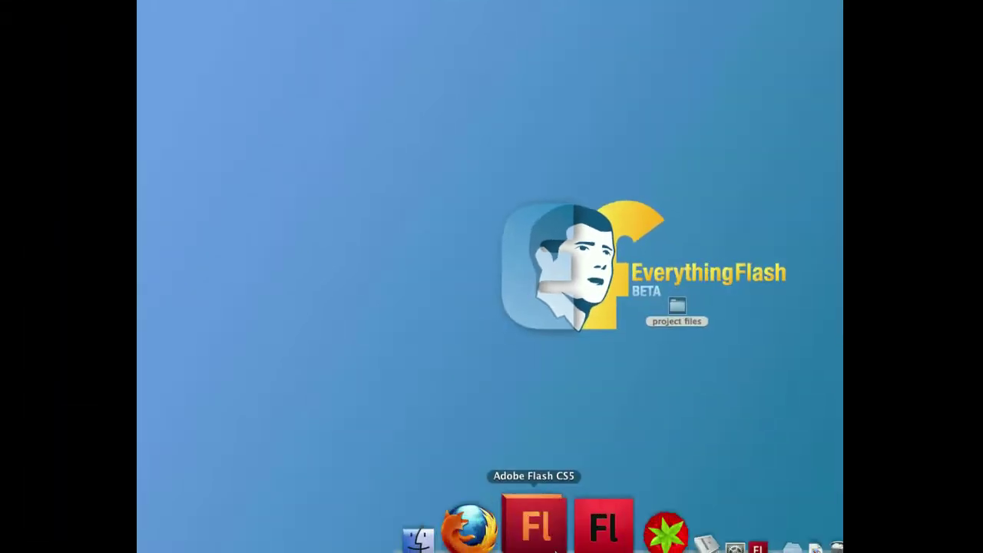
click(555, 550)
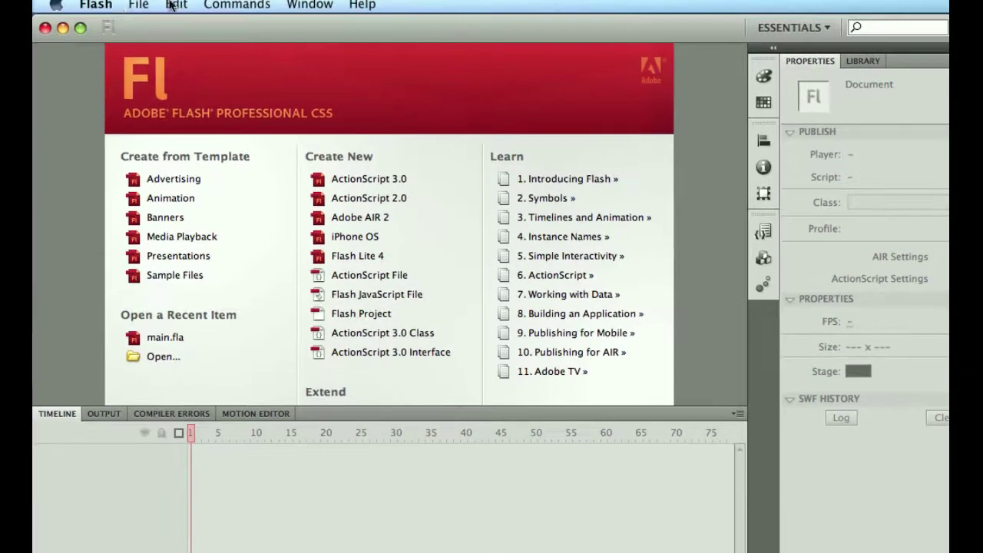
click(137, 5)
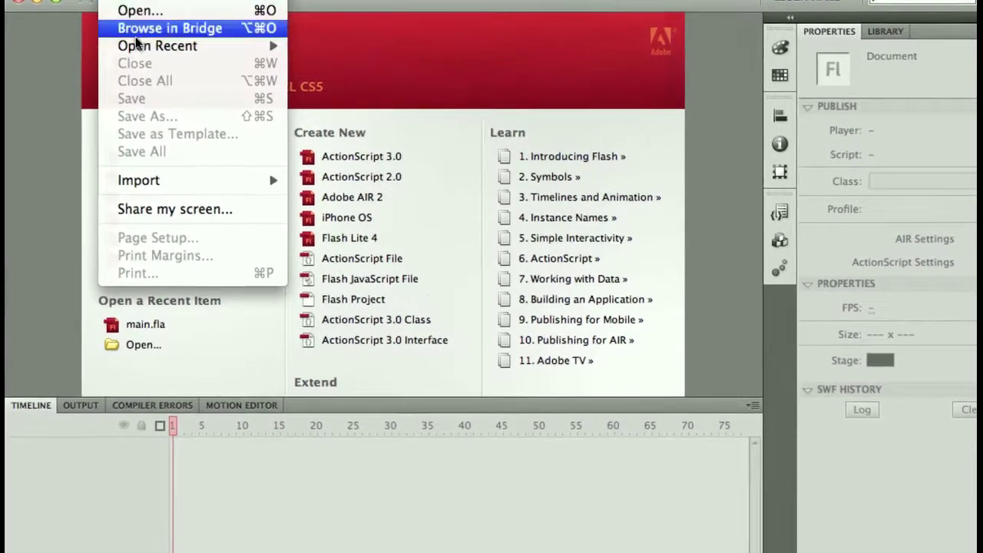
mouse_move(129, 45)
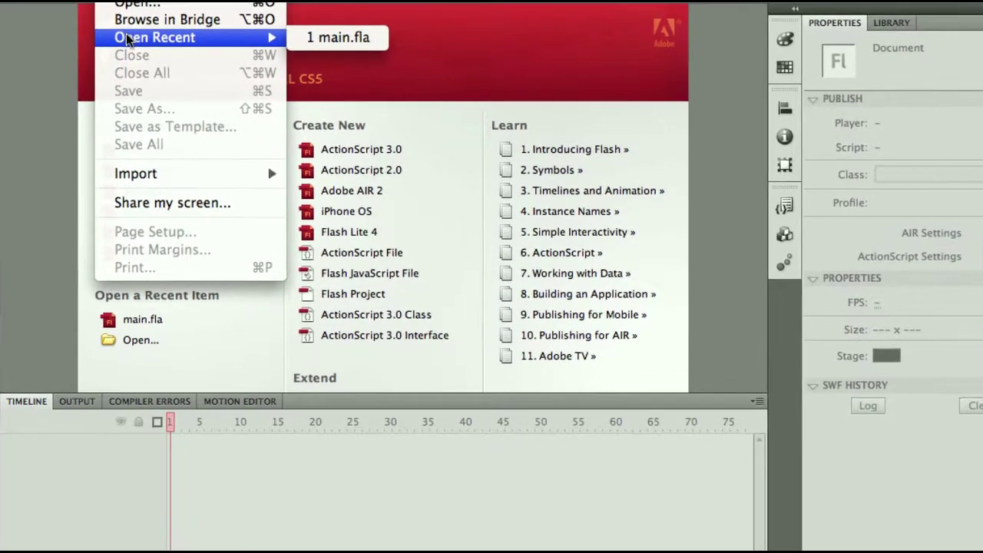
click(592, 52)
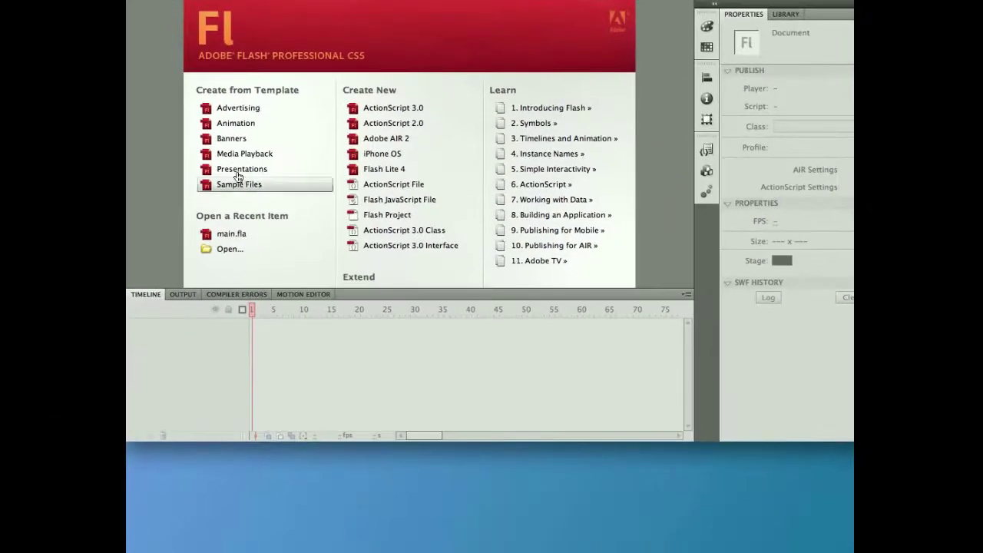
Open the project files > source folder in Finder and place its window over the Flash CS5 start screen
key(super+m)
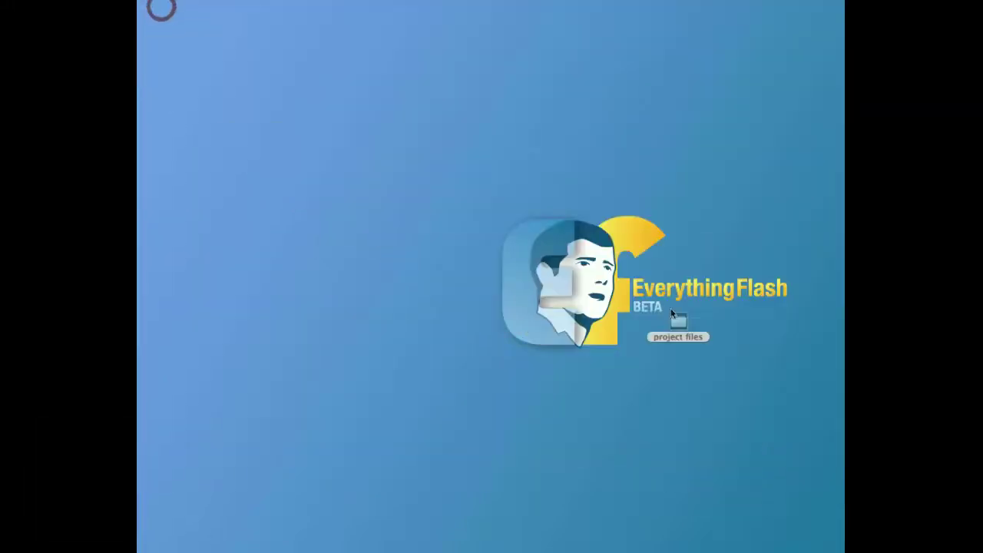
double_click(678, 322)
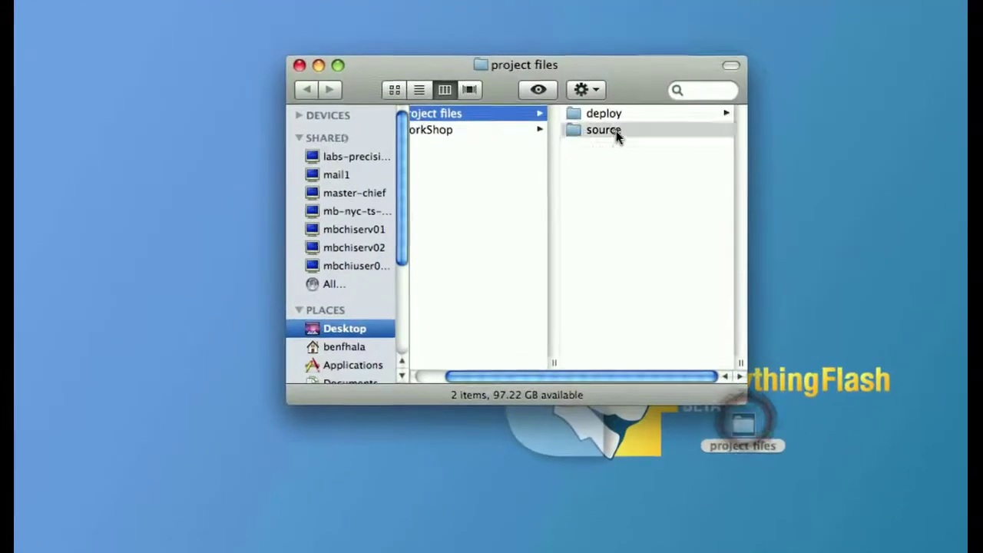
click(616, 130)
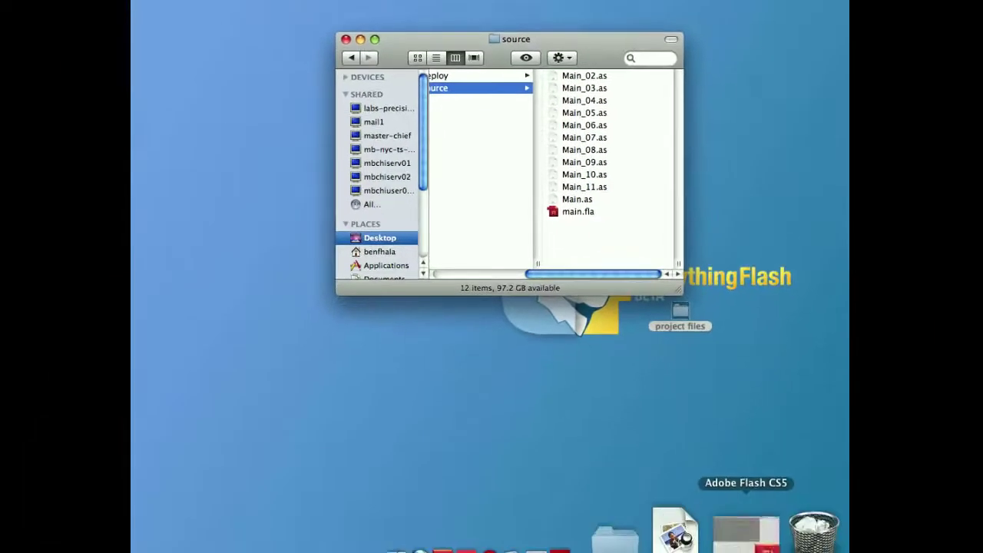
click(746, 533)
key(super+Tab)
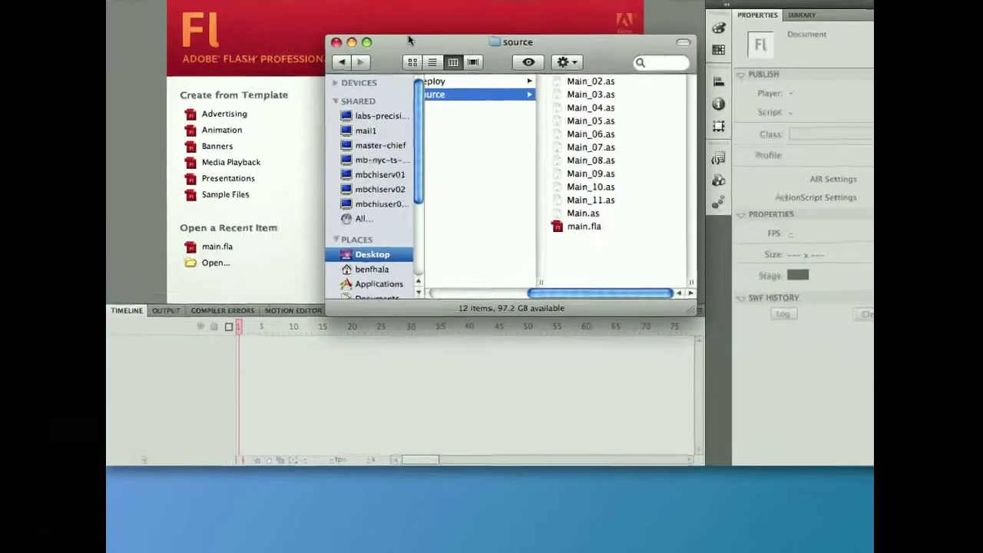
drag(410, 40, 644, 193)
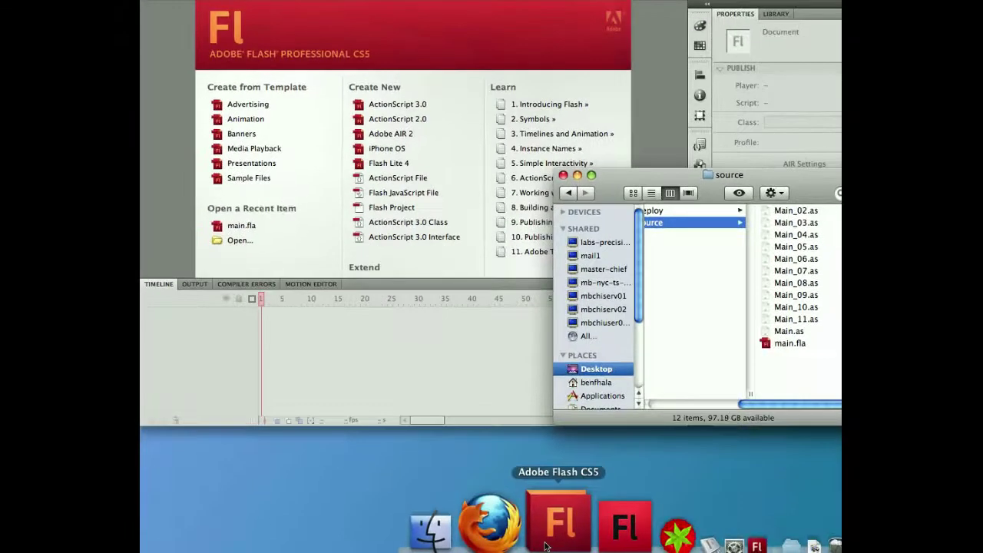
Hide Flash CS5 from the Dock and bring Flash CS4 to the front
right_click(545, 543)
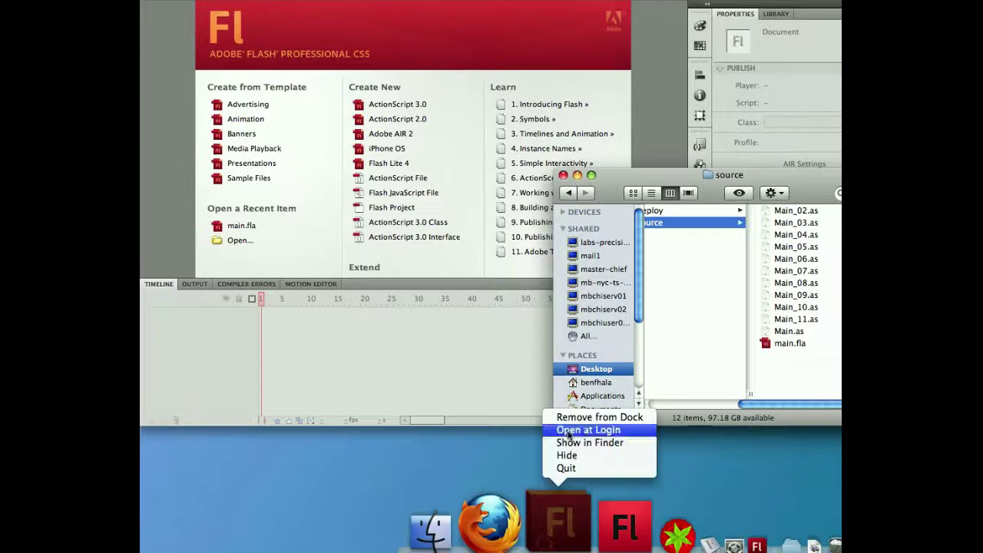
click(568, 455)
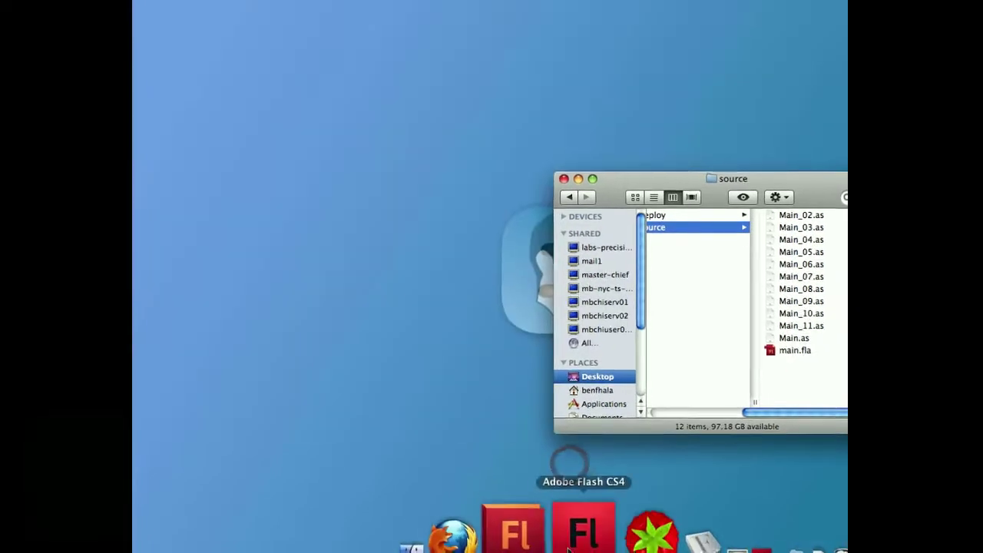
click(578, 542)
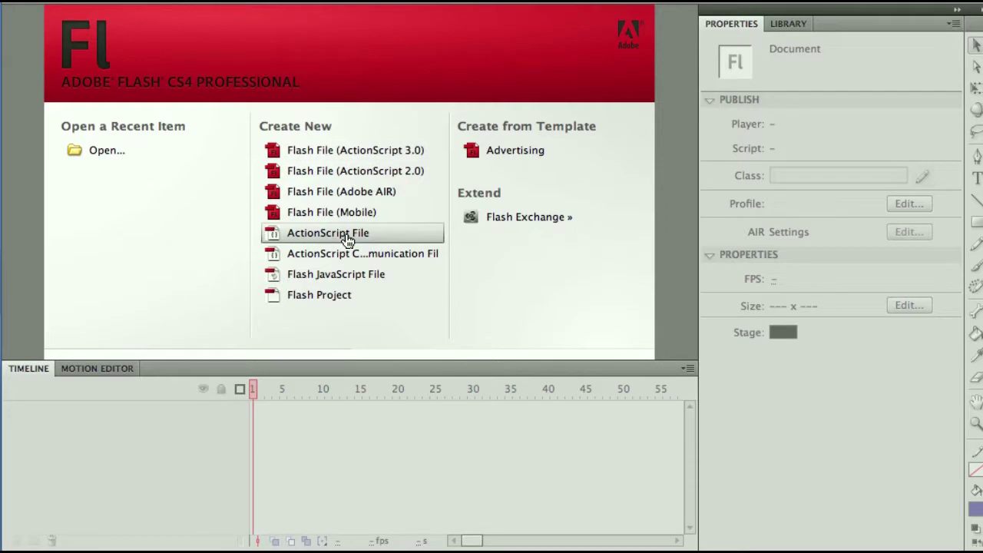
Look over Flash CS4's File menu, then hide Flash CS4 from the Dock
click(115, 0)
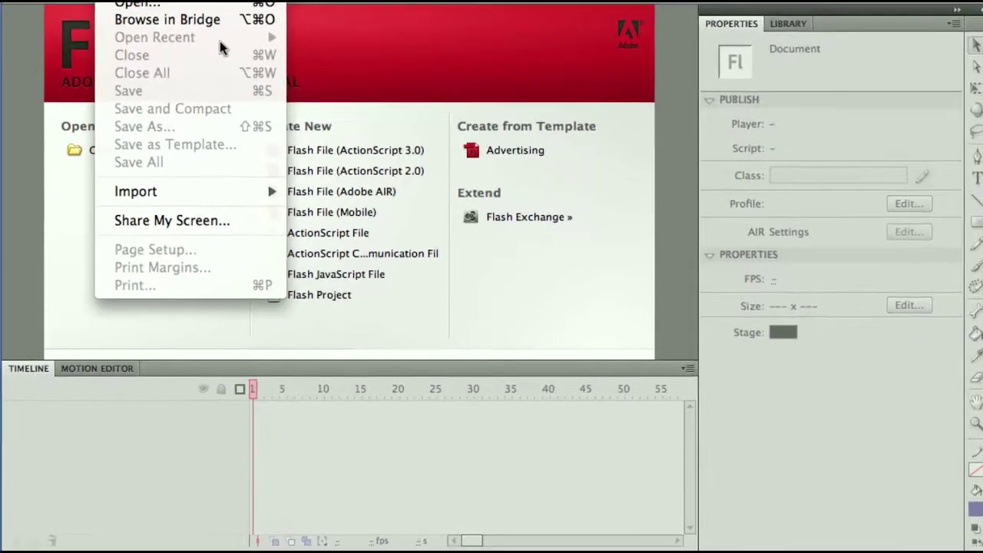
click(421, 71)
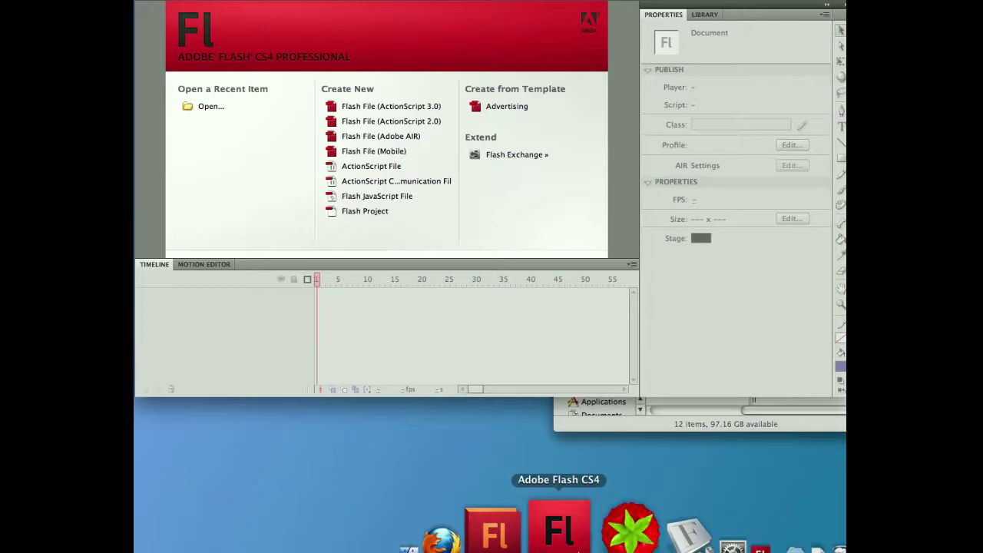
right_click(578, 547)
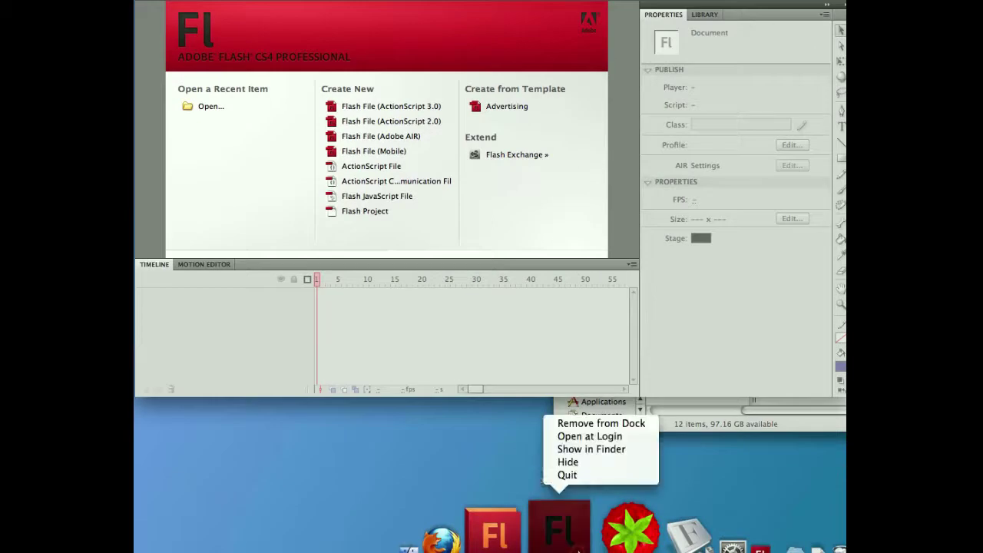
click(570, 461)
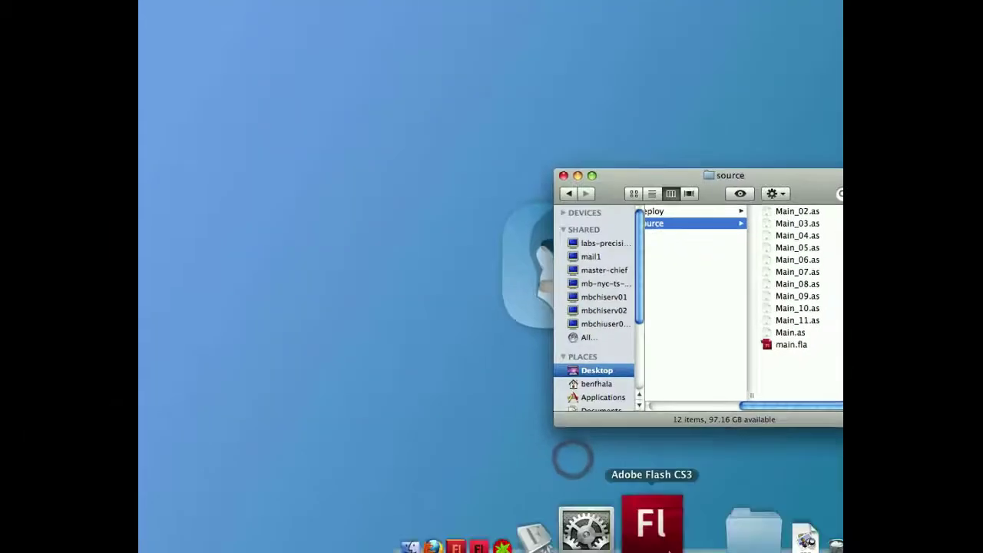
Launch Flash CS3 to its start screen, move the source folder window up-left, and view the File menu
click(650, 524)
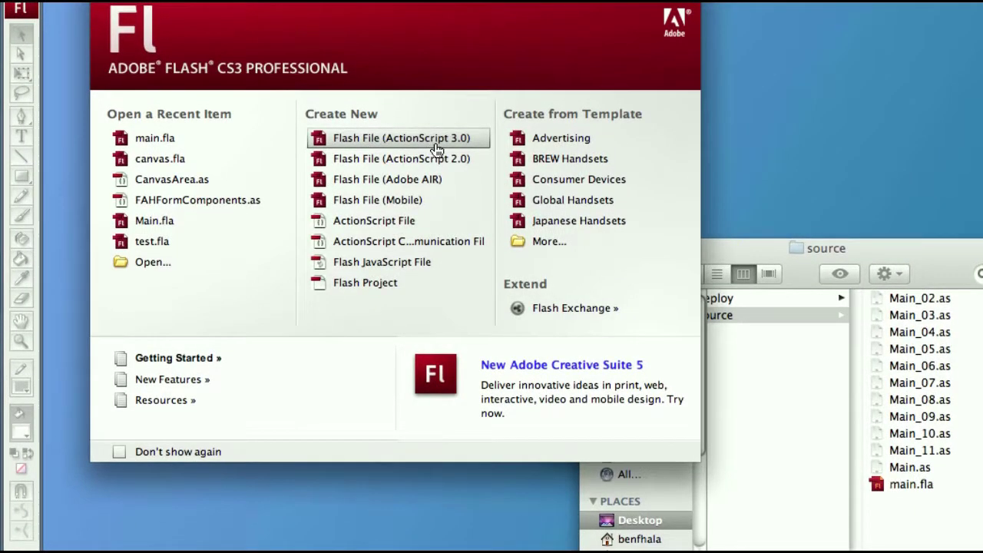
drag(762, 253, 662, 121)
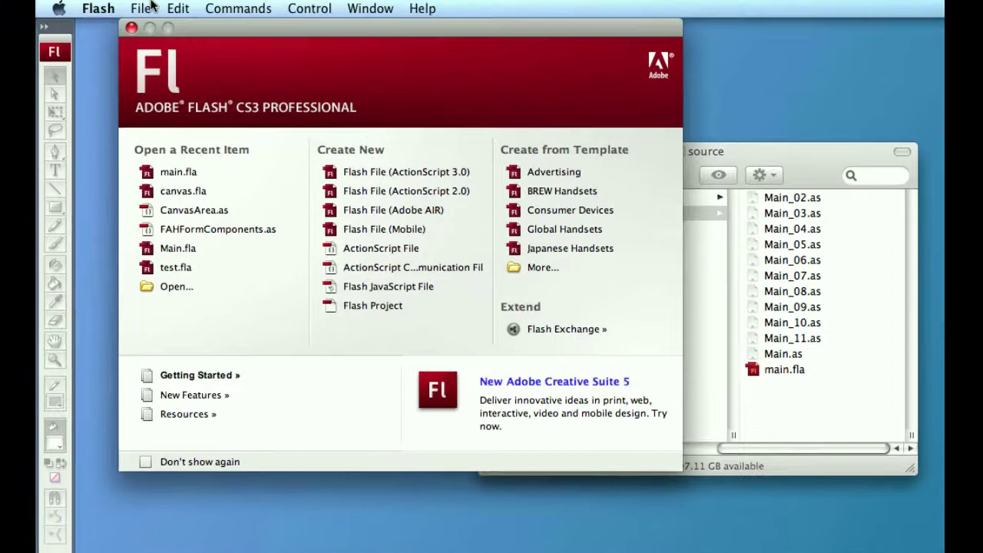
click(140, 7)
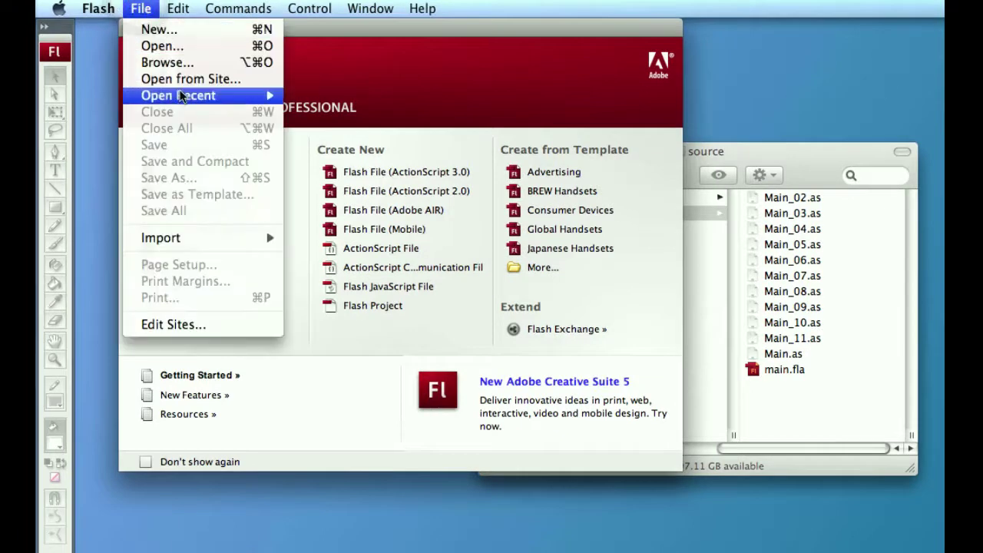
mouse_move(179, 95)
click(496, 23)
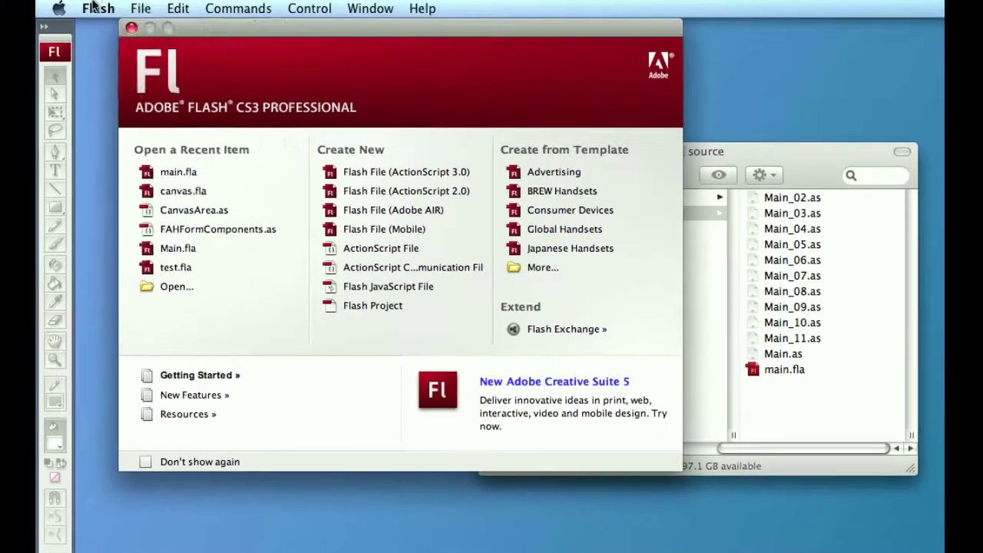
Reopen Flash CS3's File menu to review its commands, then close it
click(141, 8)
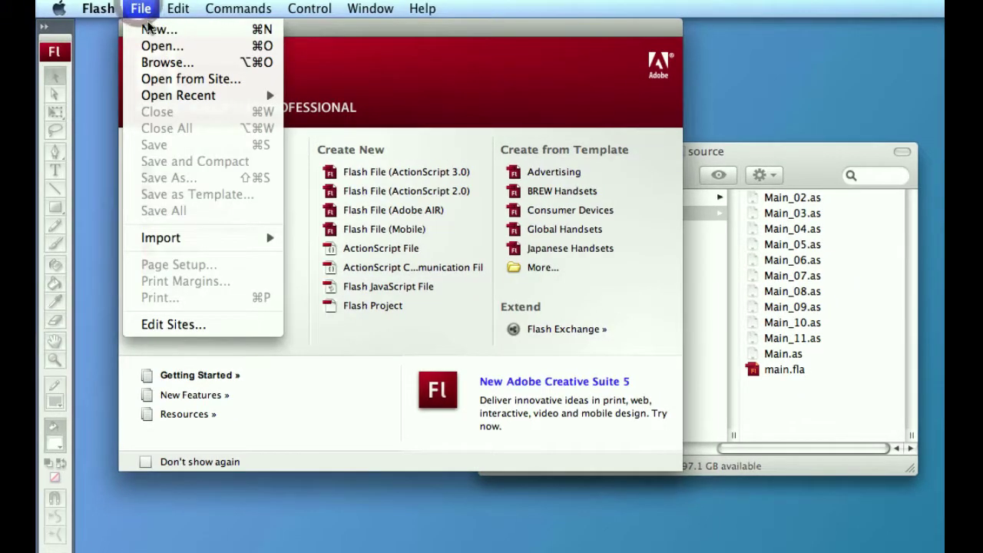
mouse_move(238, 8)
click(583, 52)
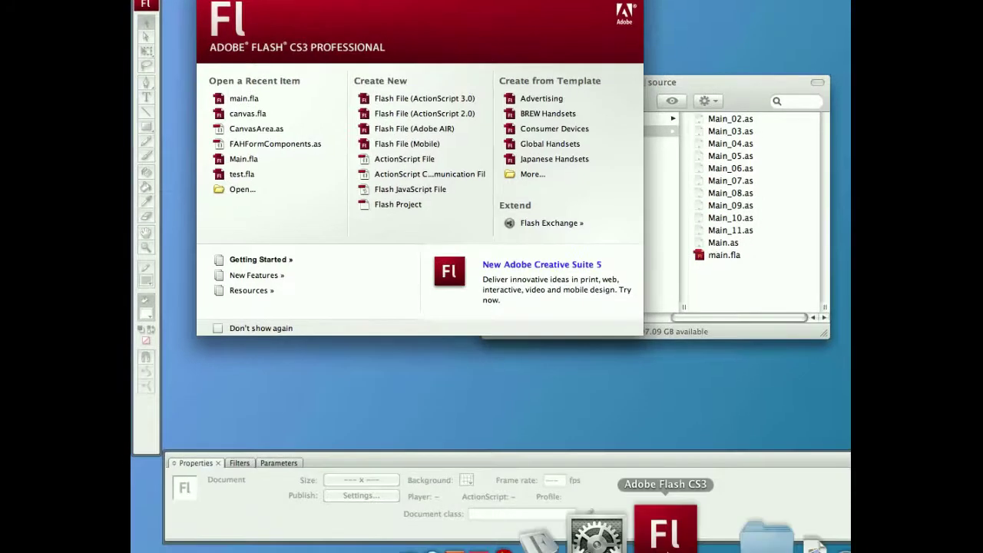
Hide Flash CS3 via its Dock menu and bring the Flash CS5 welcome screen forward
right_click(665, 530)
click(690, 466)
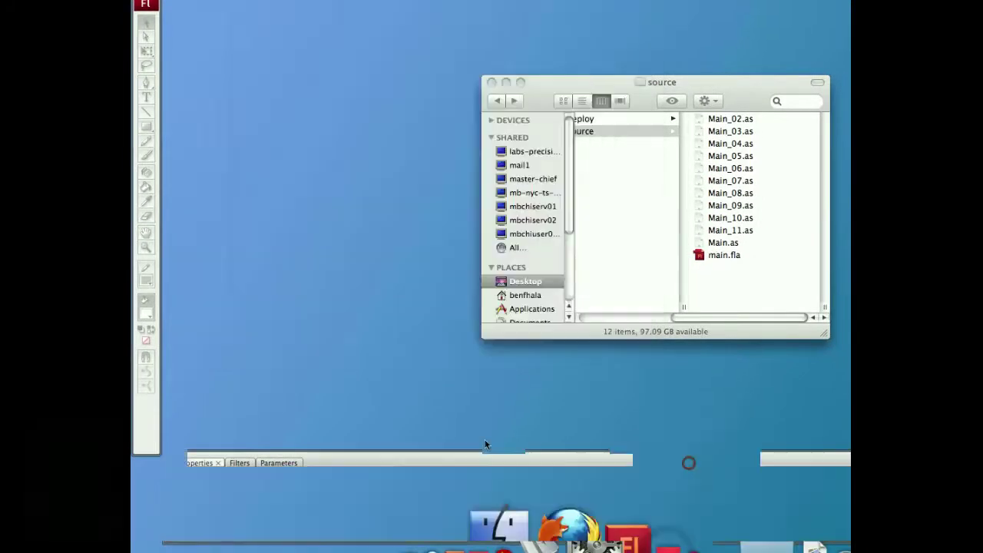
click(549, 537)
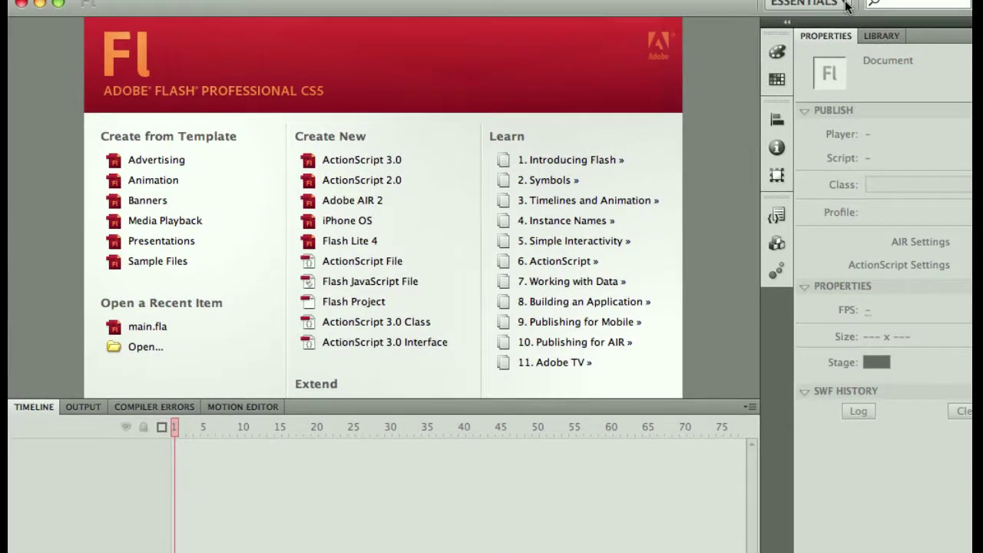
click(848, 6)
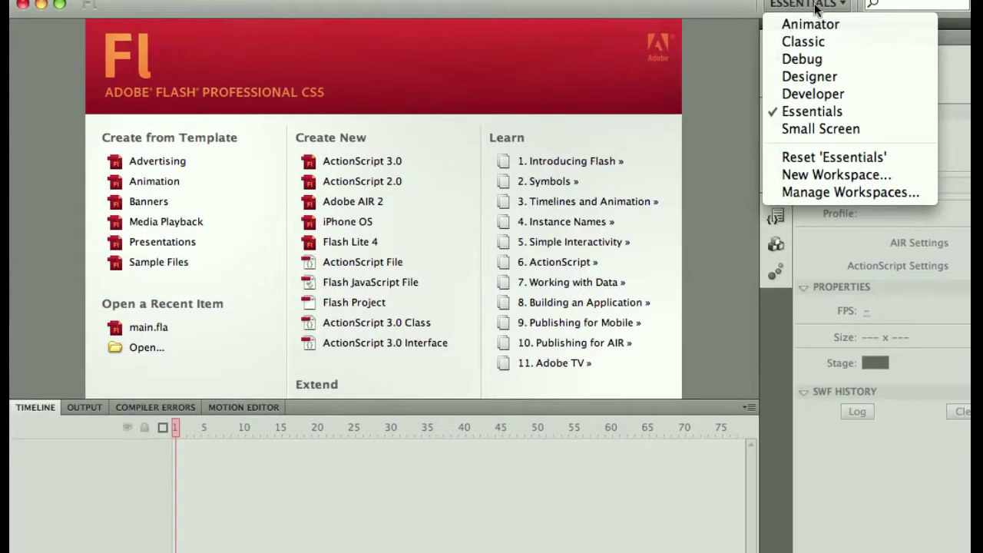
click(805, 6)
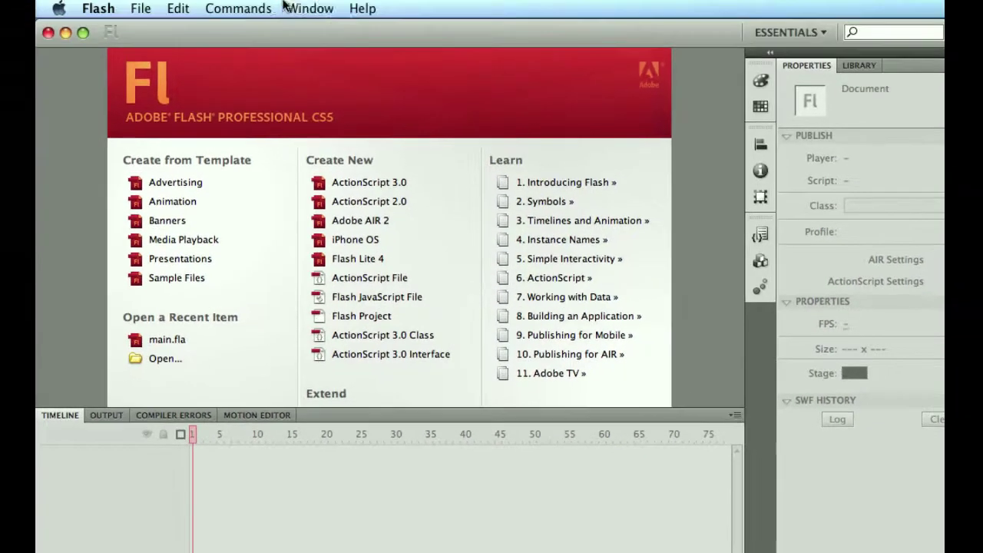
click(301, 0)
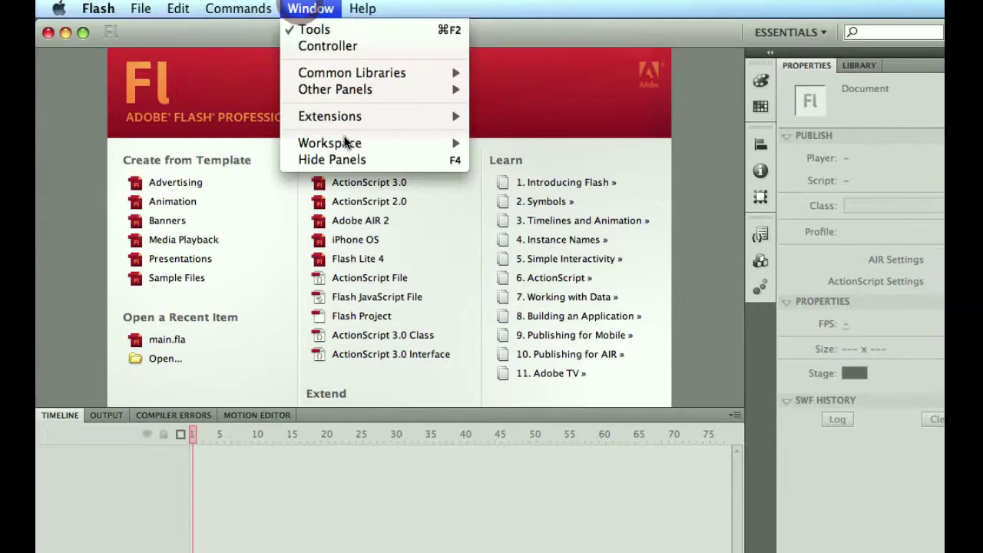
mouse_move(345, 144)
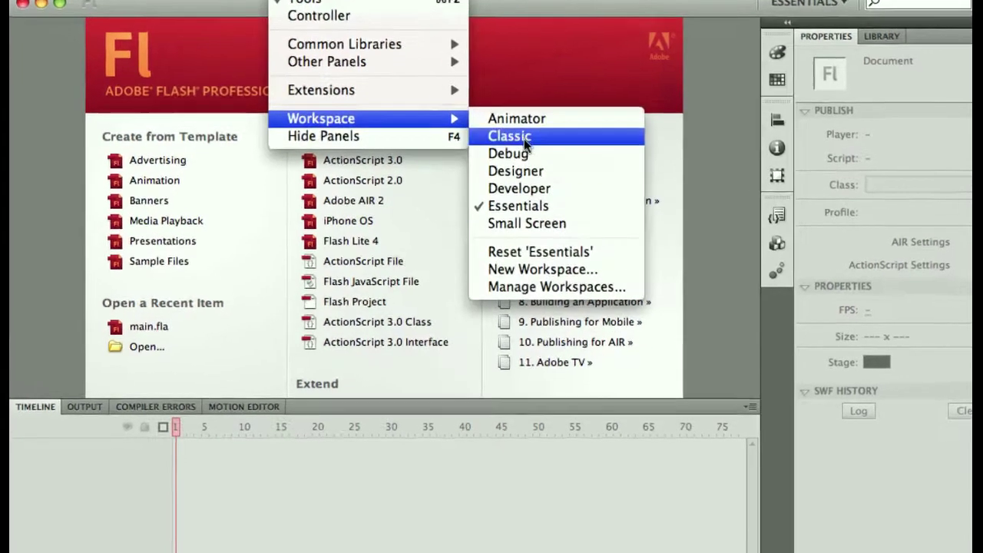
click(535, 105)
click(539, 71)
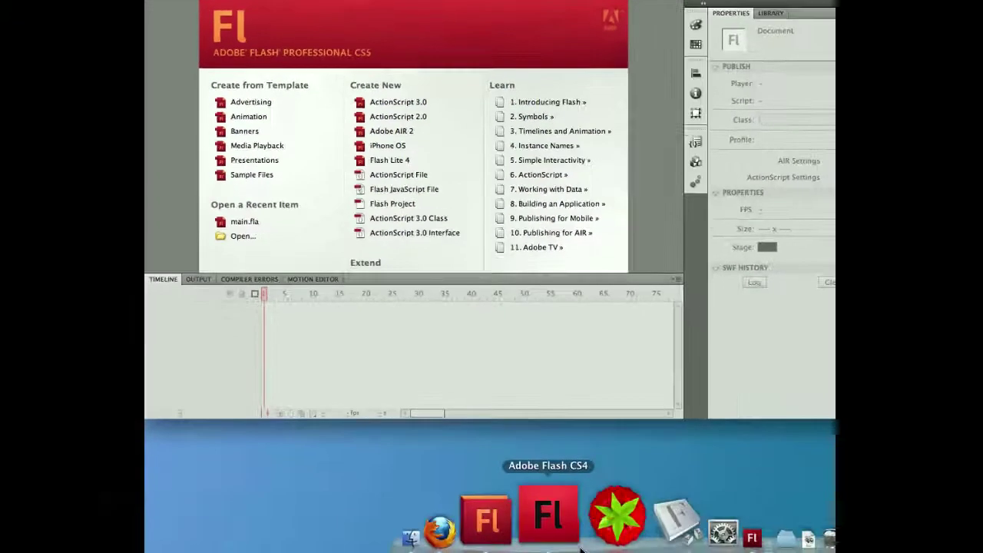
Bring Flash CS4 forward and browse its workspace and Window menus without changes
click(573, 539)
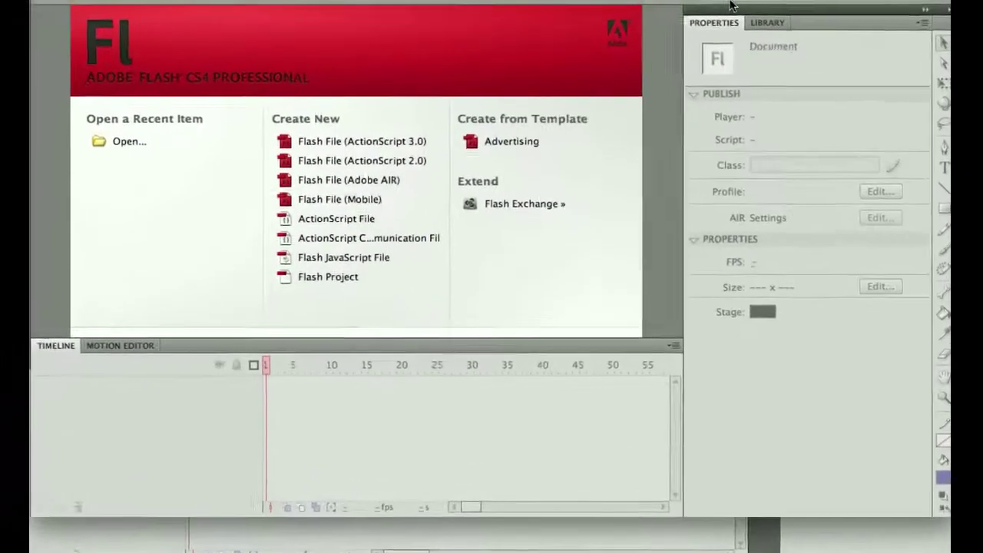
click(672, 1)
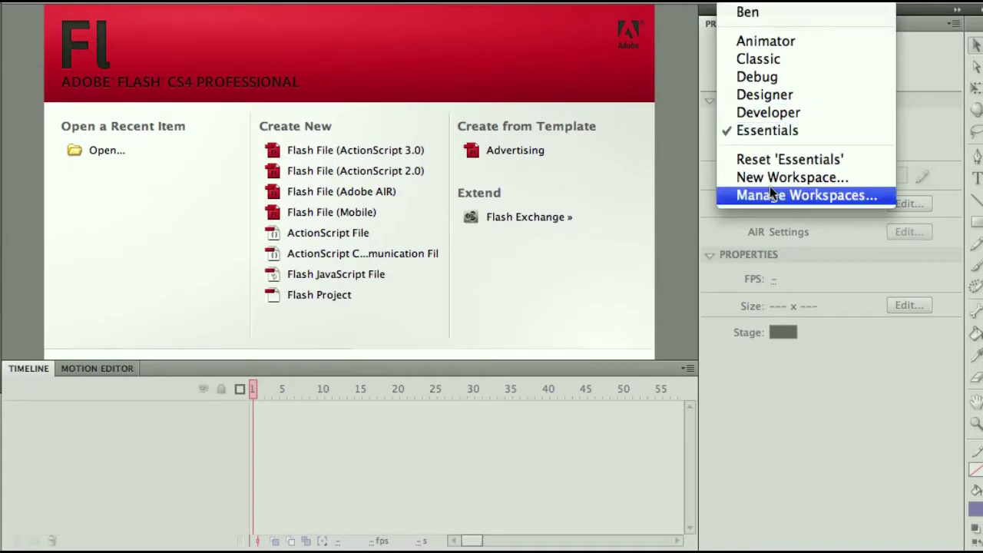
click(469, 49)
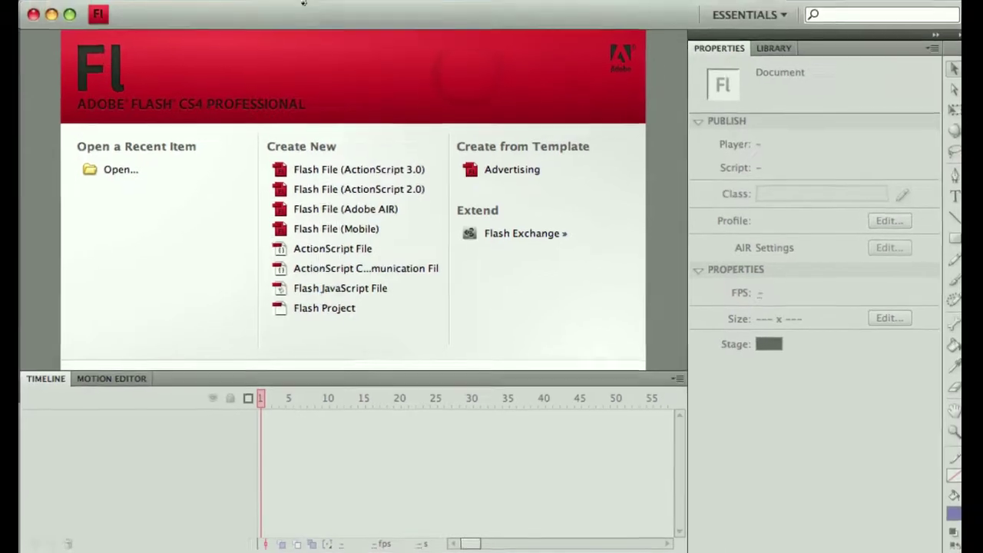
click(302, 1)
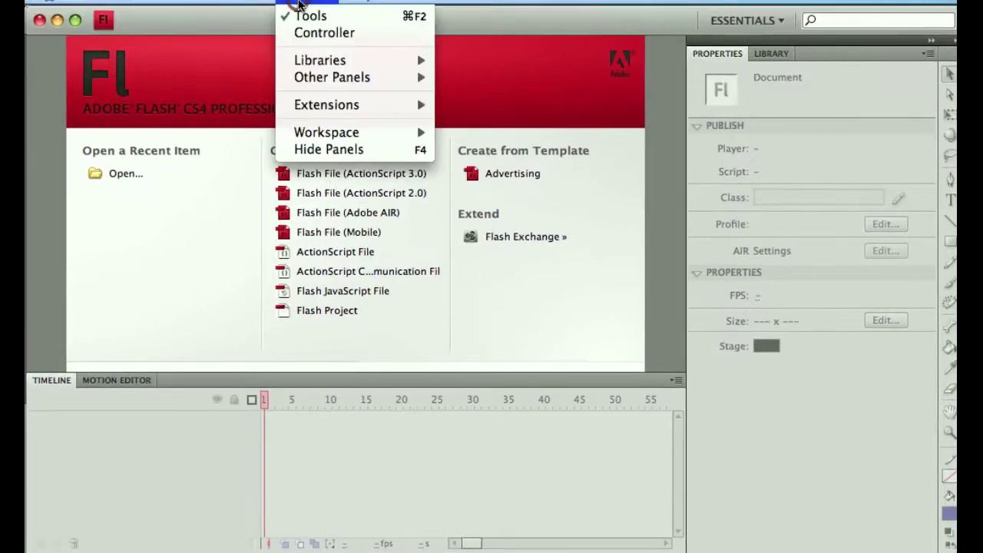
mouse_move(320, 135)
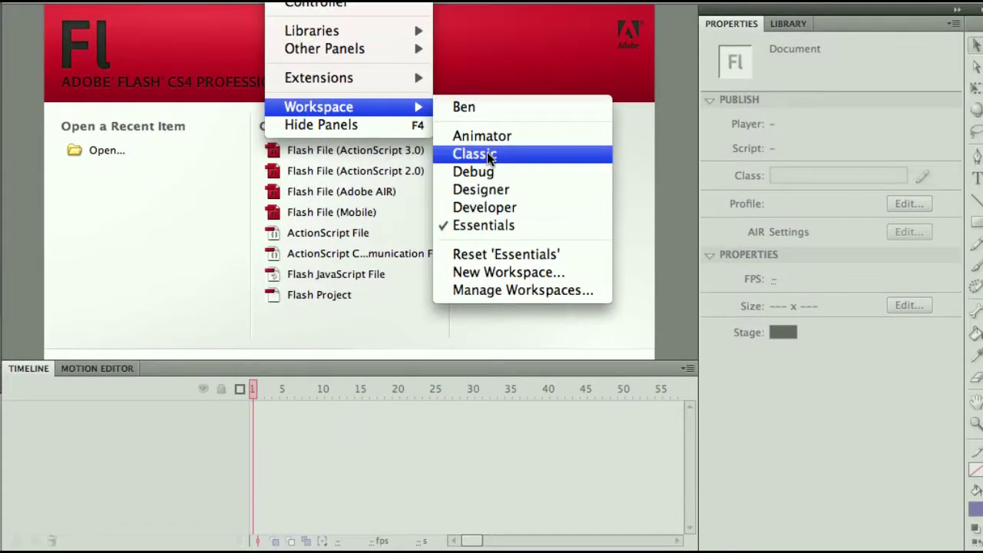
click(228, 34)
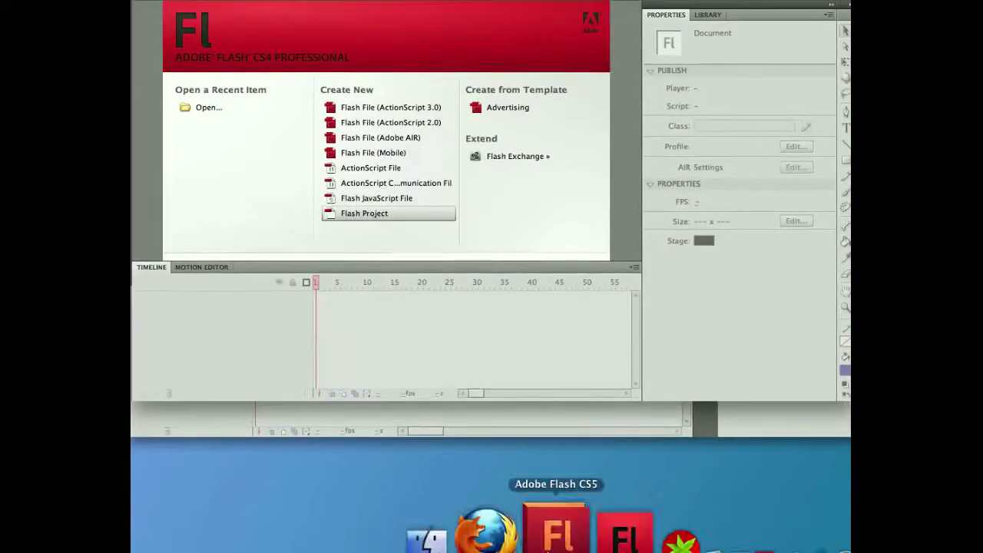
Hide Flash CS5 from the Dock and bring up Flash CS4's Dock options
right_click(553, 537)
click(568, 466)
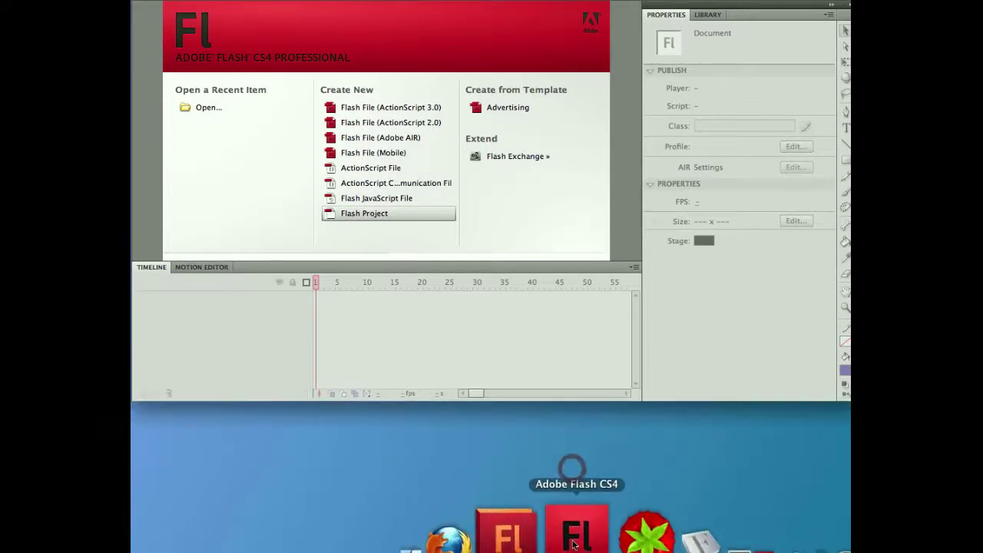
right_click(572, 544)
Hide Flash CS4, launch Flash CS3's welcome screen, and look over its Window menu
click(582, 462)
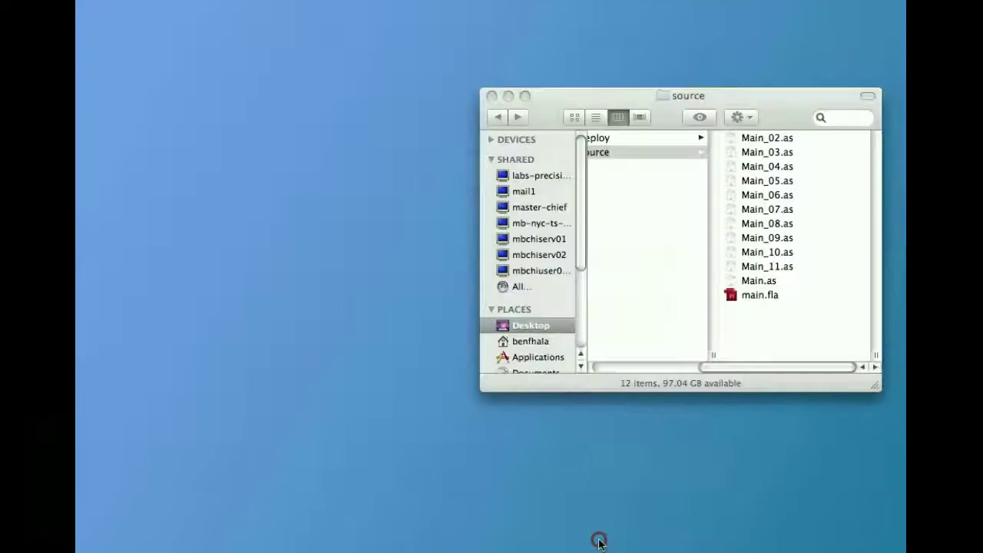
click(653, 530)
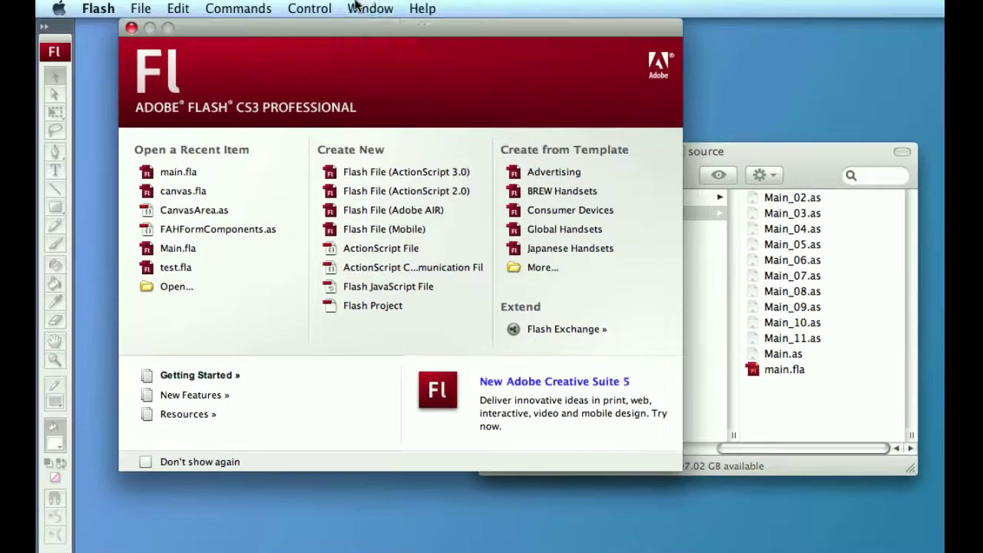
click(358, 8)
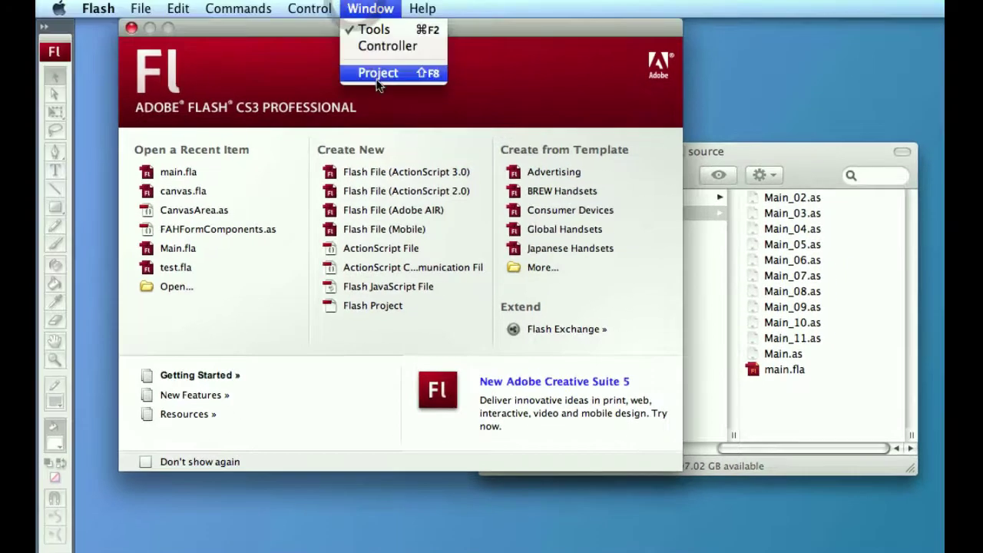
click(607, 120)
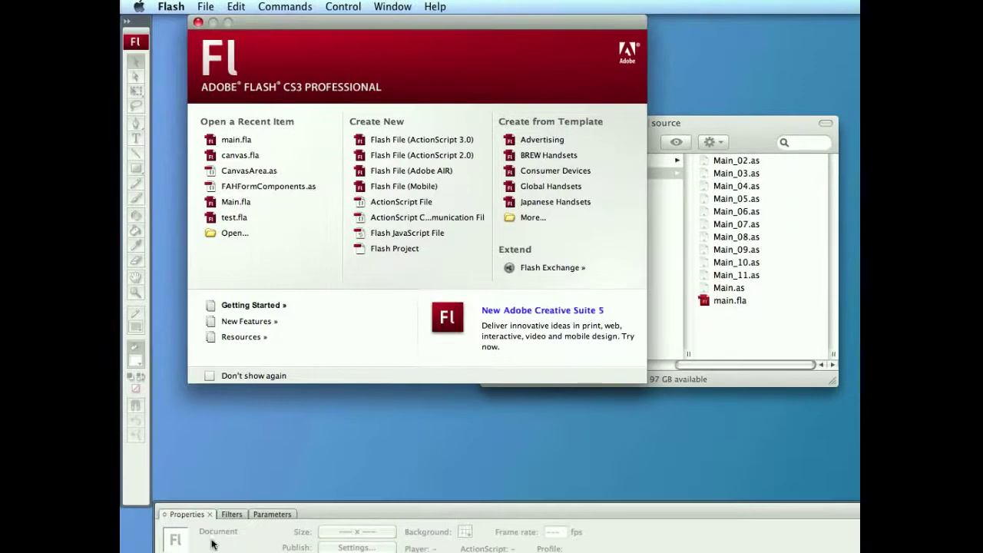
Look through Flash CS3's Help menu, then close it
click(382, 6)
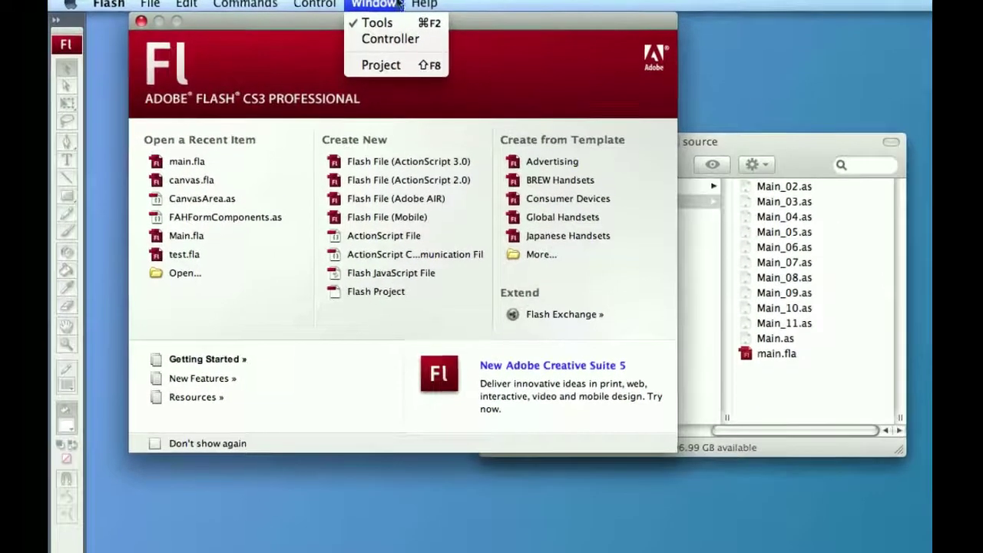
mouse_move(423, 4)
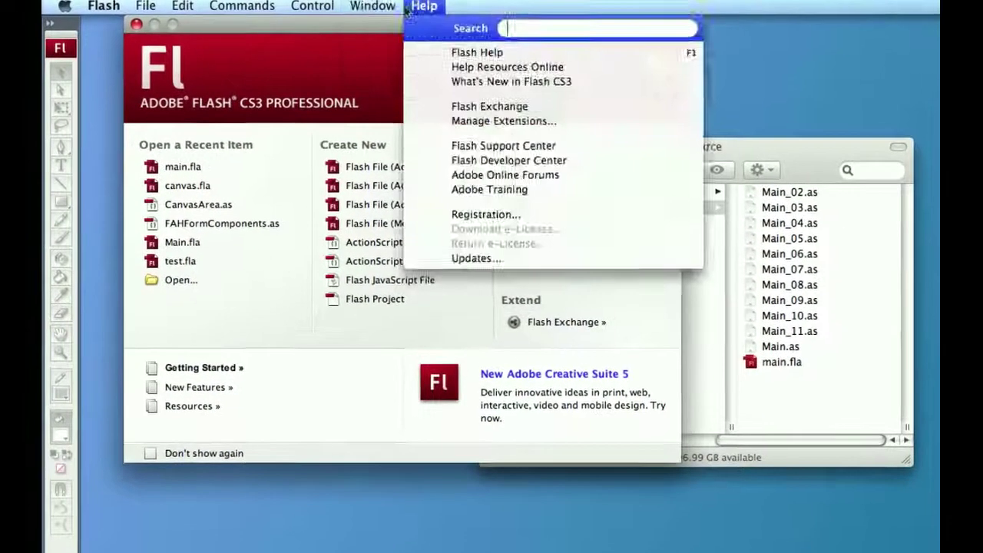
mouse_move(386, 9)
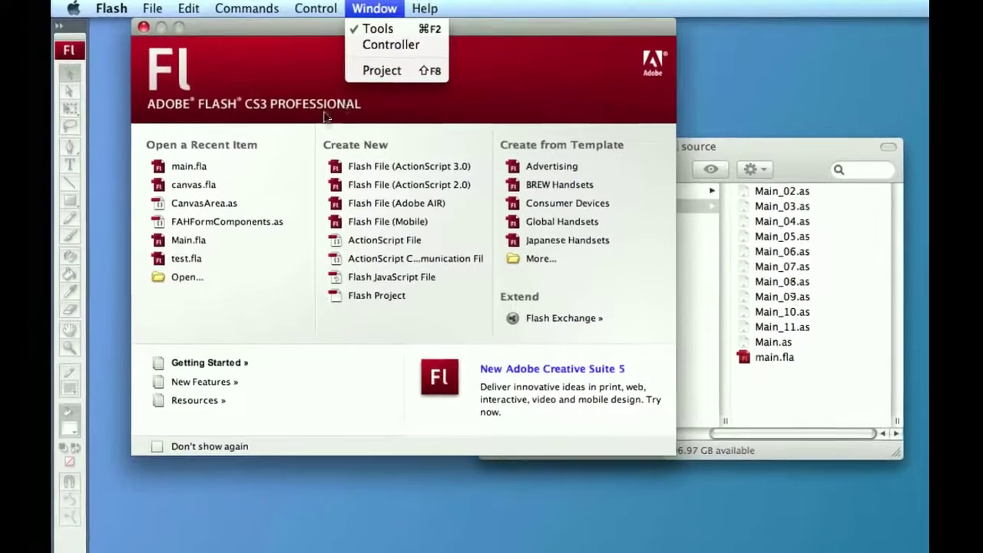
click(351, 100)
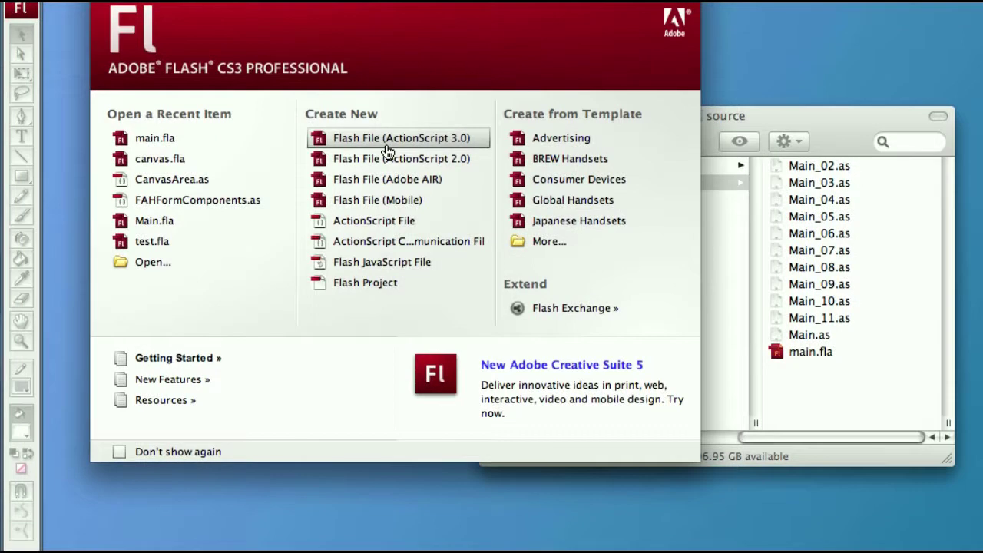
Create a Flash File (ActionScript 3.0), Untitled-2, and inspect the Window > Workspace menu
click(388, 142)
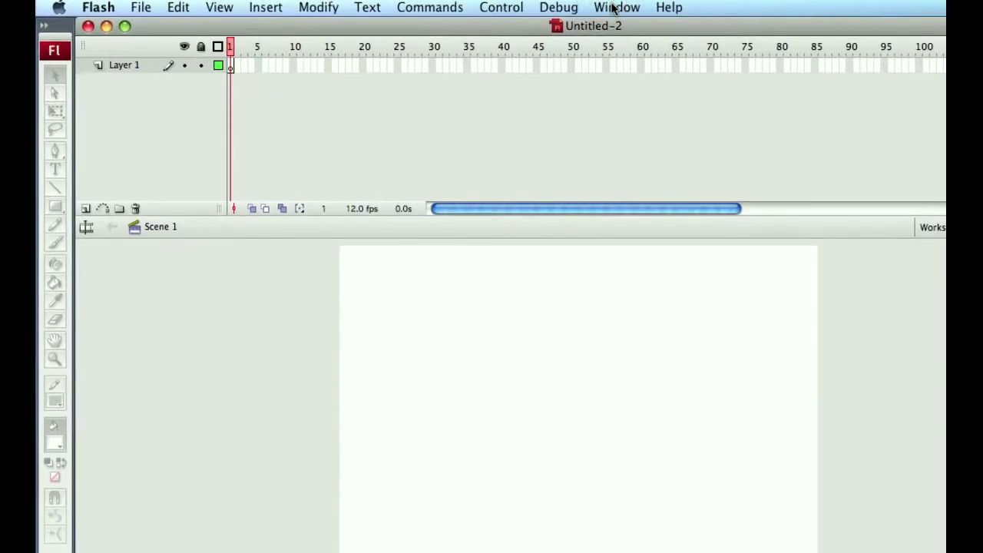
click(614, 6)
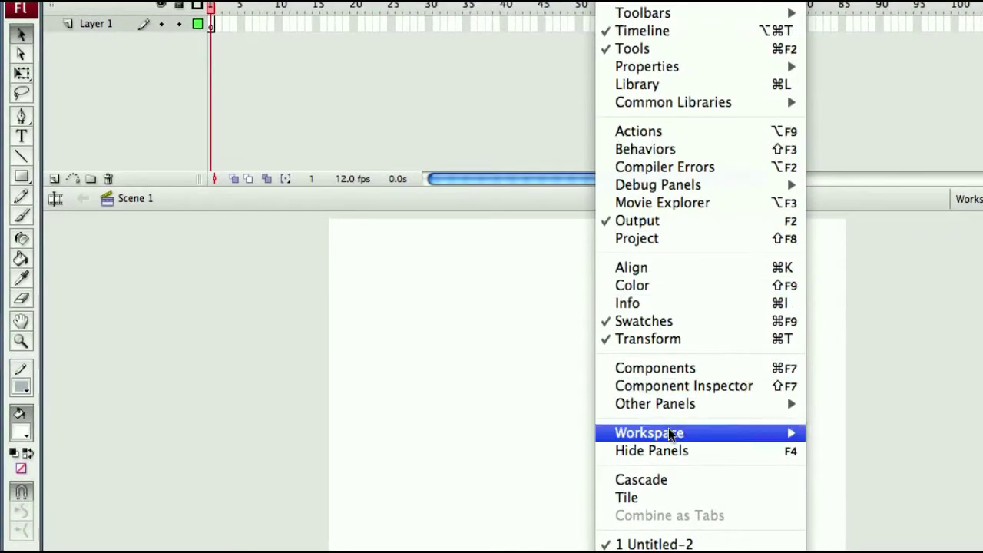
mouse_move(670, 434)
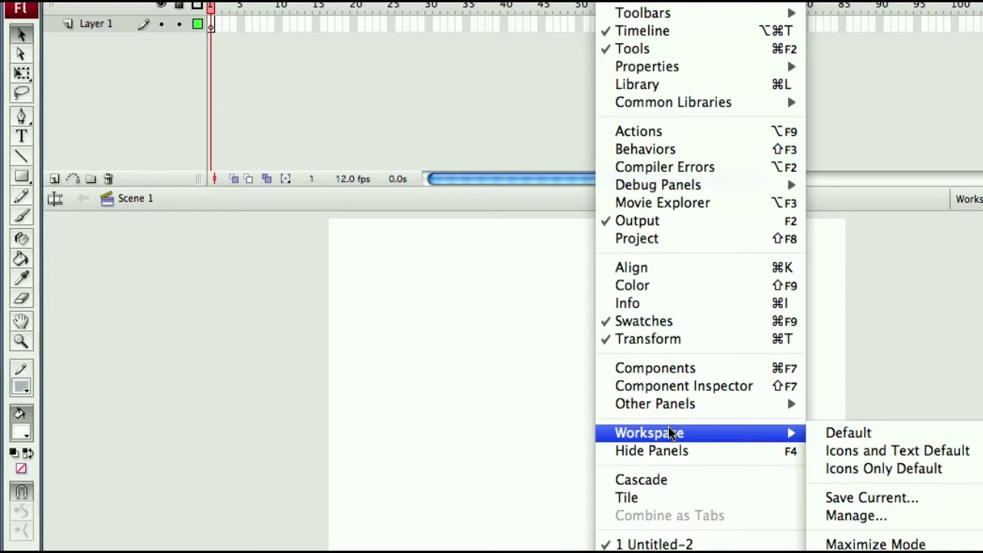
click(364, 343)
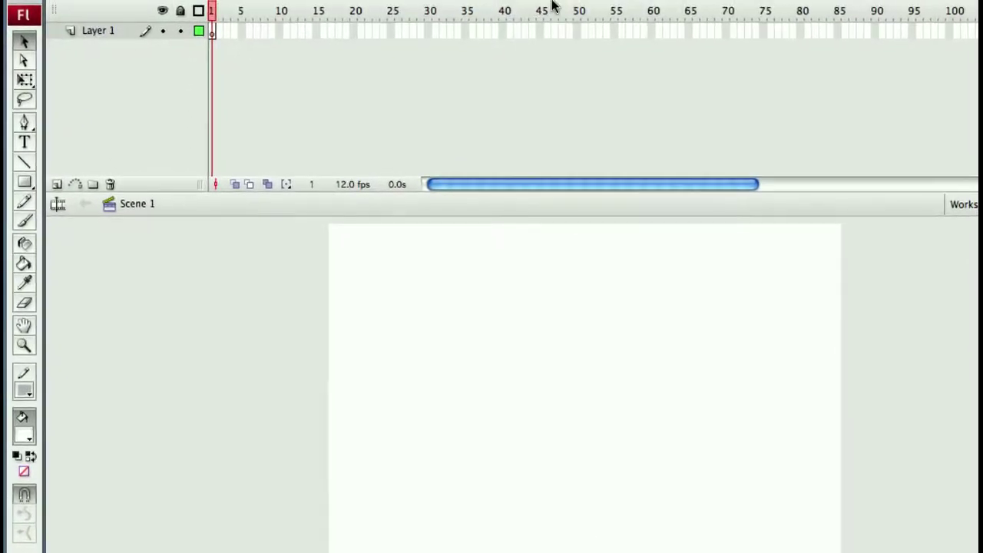
click(100, 10)
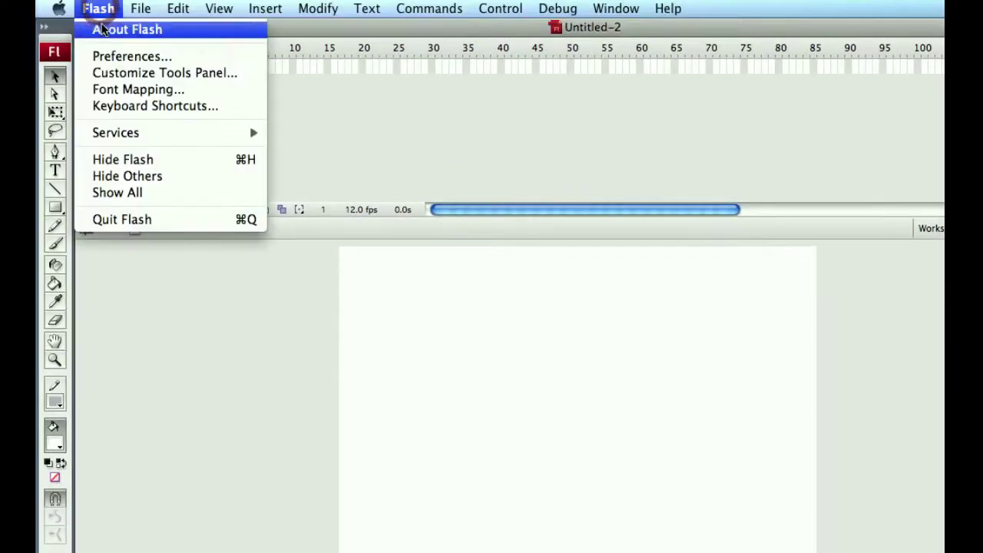
click(104, 30)
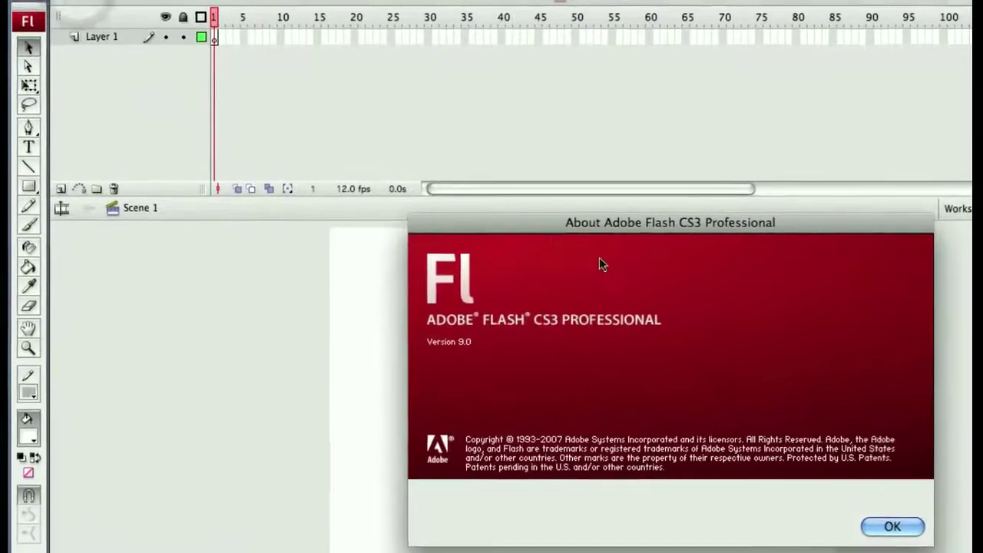
click(898, 526)
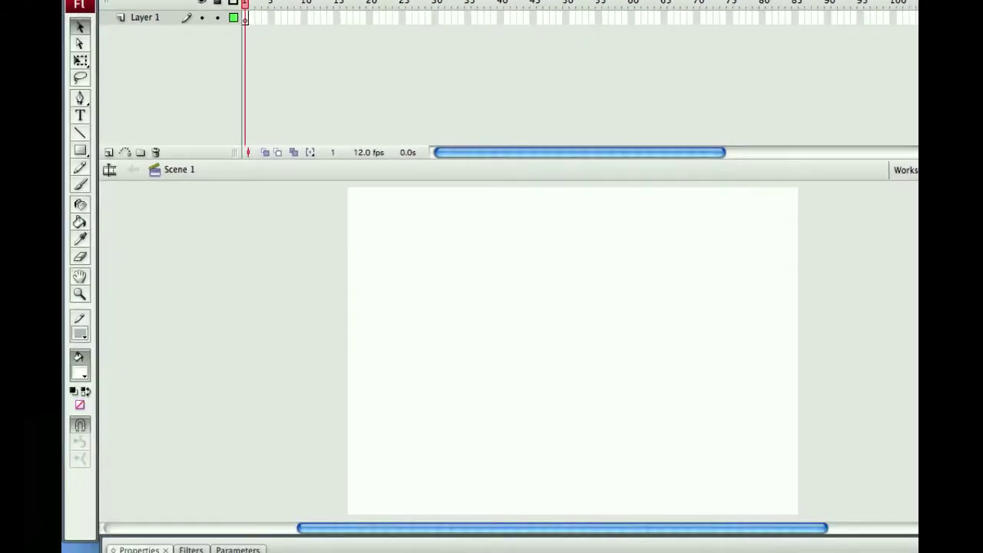
click(604, 7)
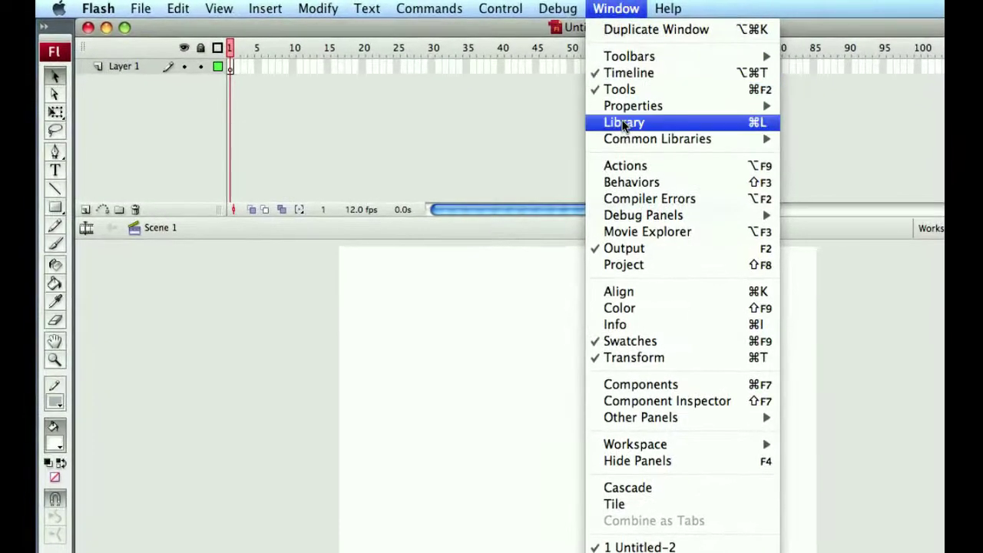
mouse_move(630, 104)
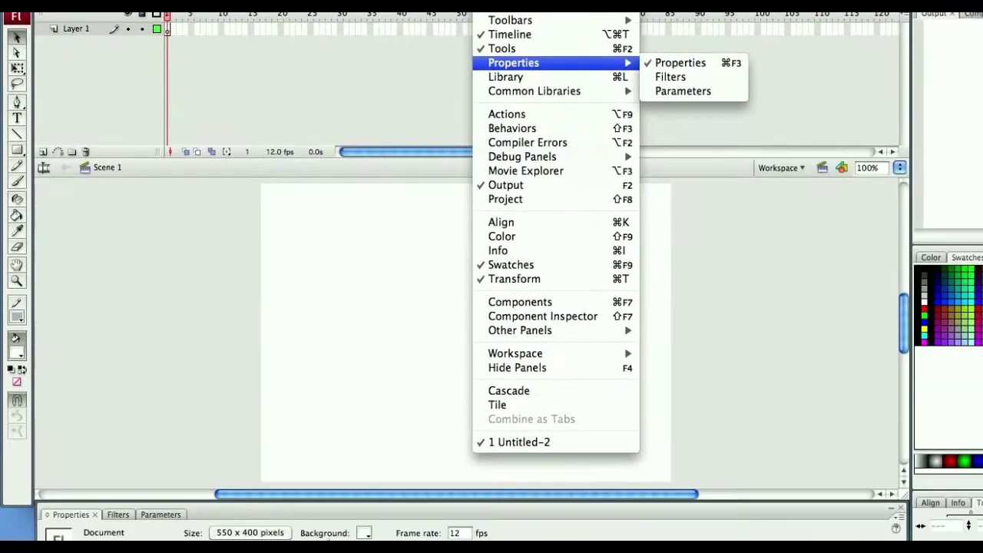
click(261, 317)
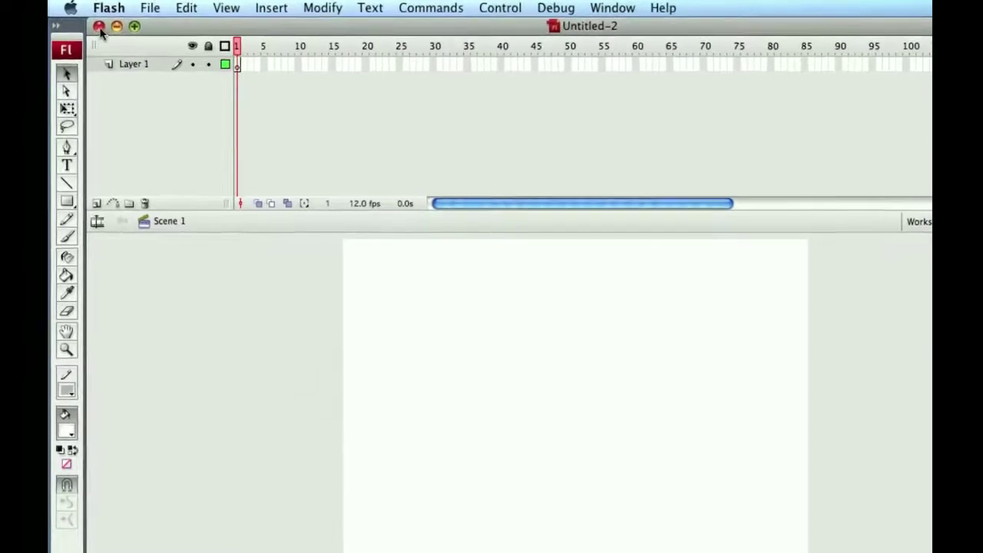
Close the Flash CS3 document and hide Flash CS3 from the Dock
click(107, 26)
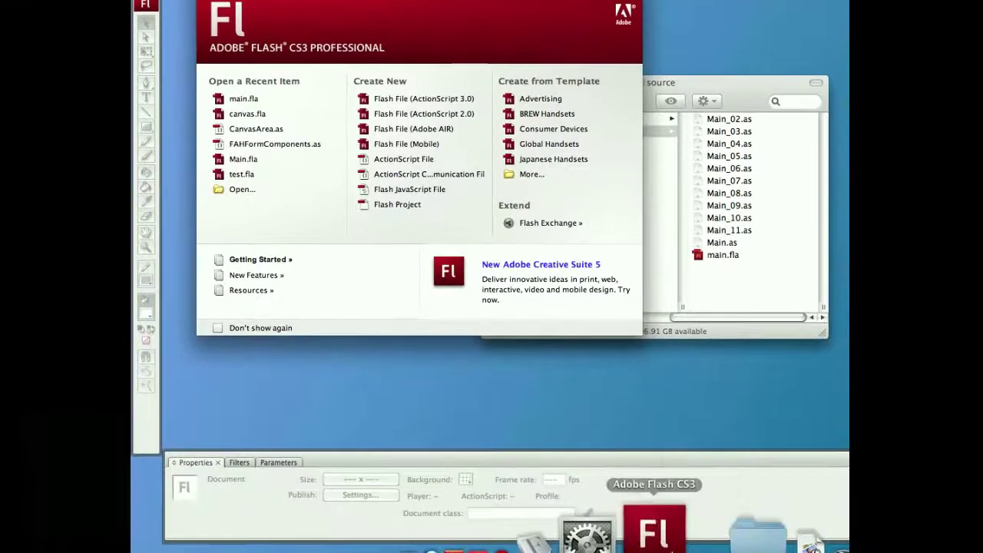
right_click(655, 530)
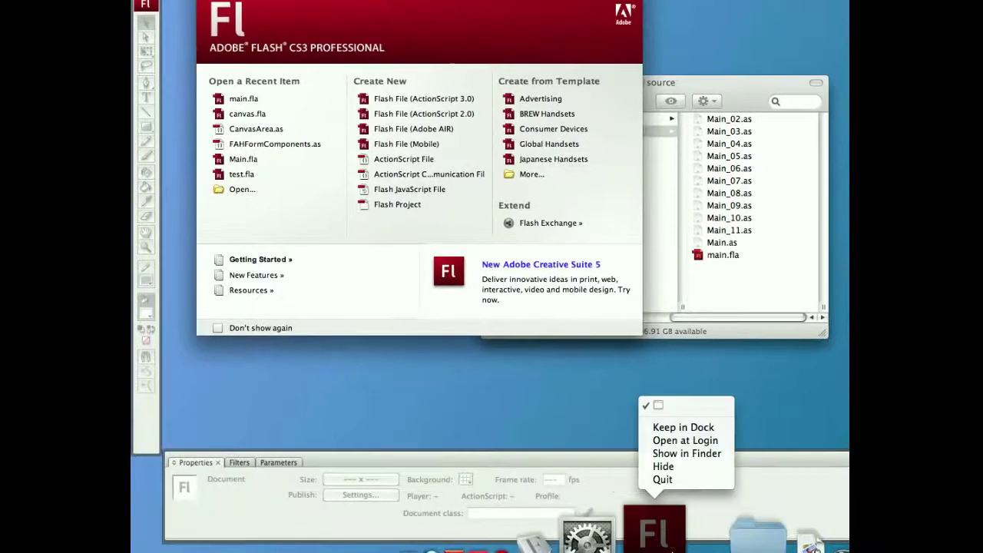
click(662, 466)
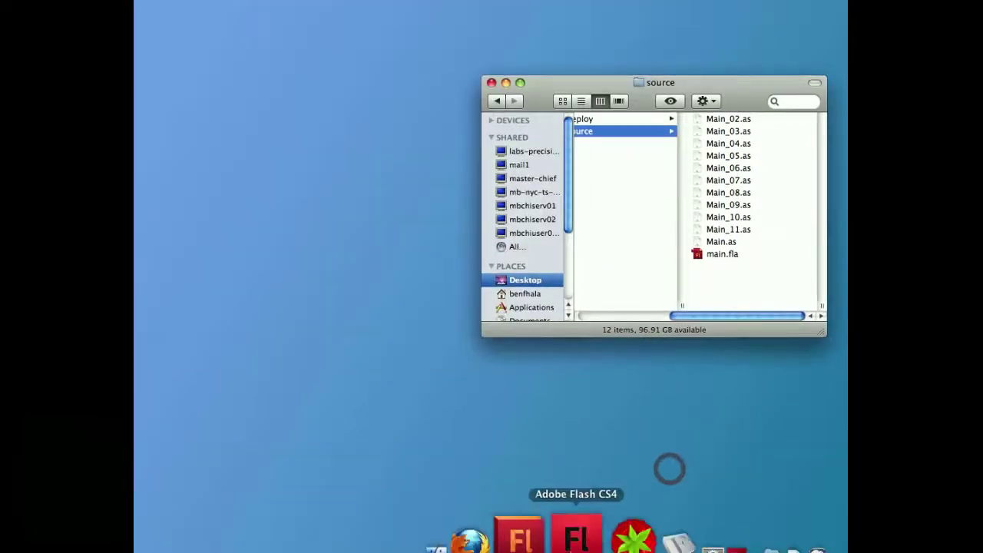
Bring Flash CS4 to the front and glance through its Window menu
click(574, 543)
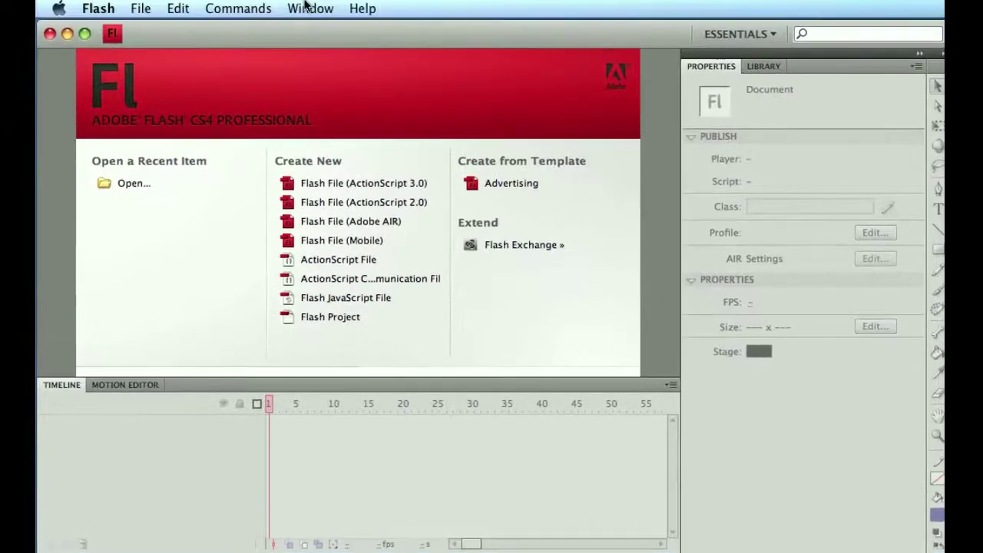
click(305, 6)
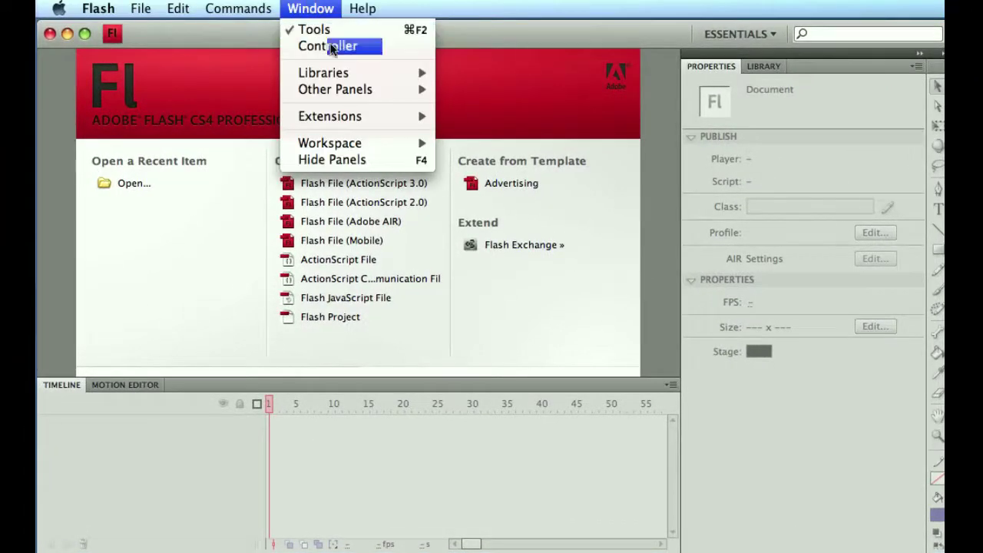
click(510, 94)
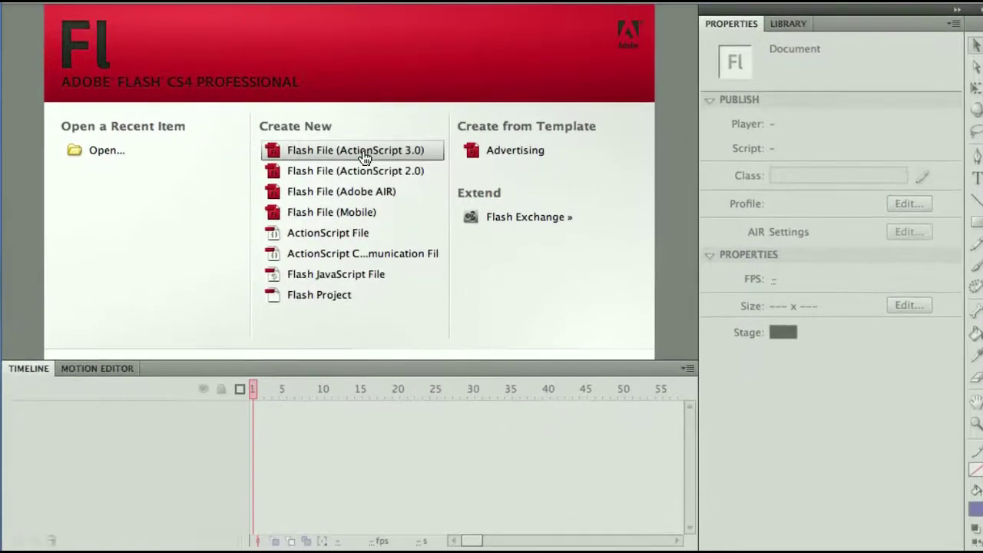
Create a new Flash File (ActionScript 3.0), Untitled-1, and browse the Window menu
click(364, 156)
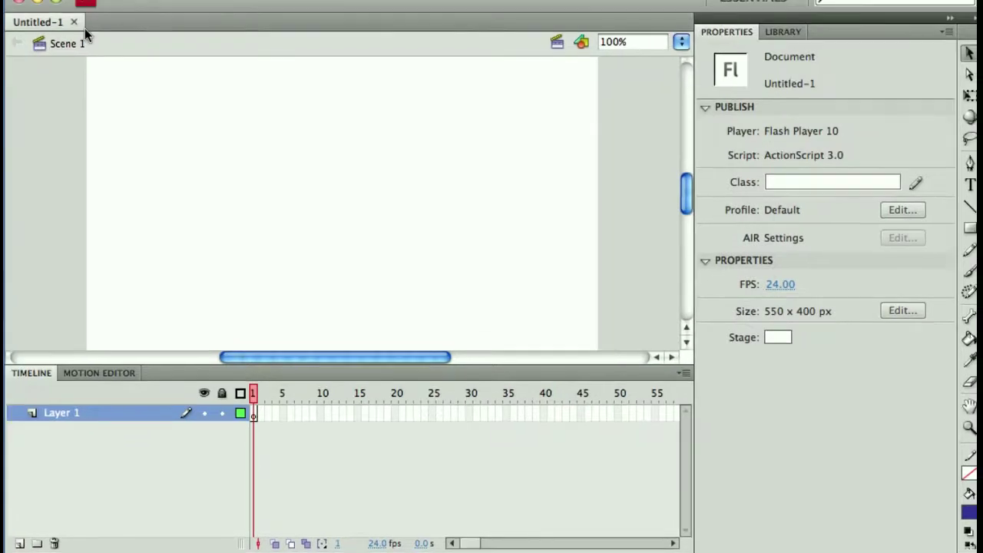
click(619, 2)
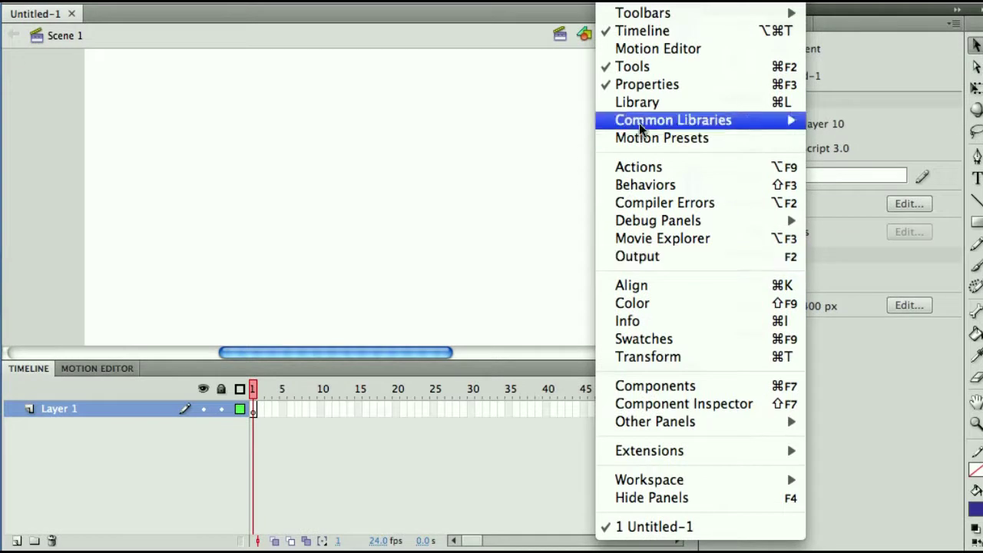
click(450, 122)
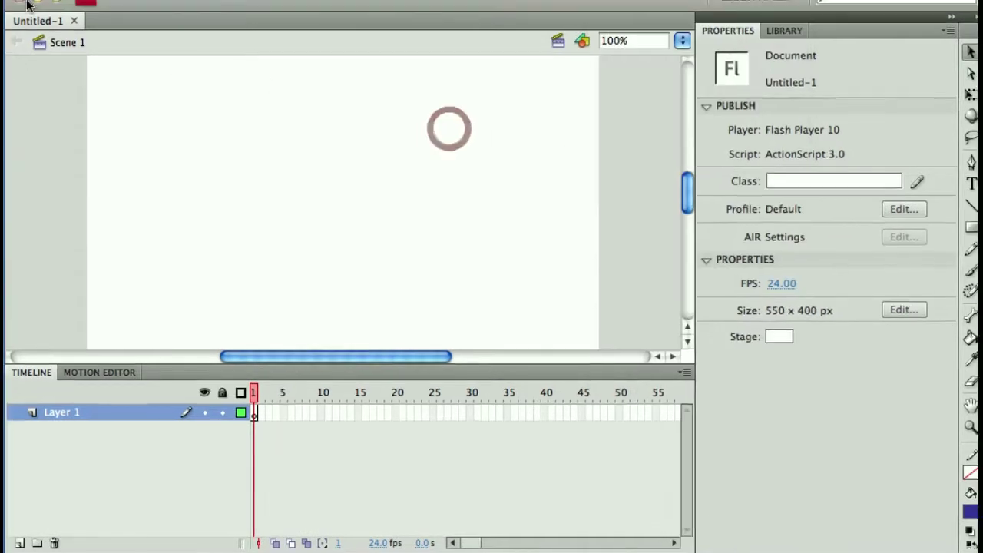
Close Untitled-1 and hide Flash CS4 from the Dock
click(73, 20)
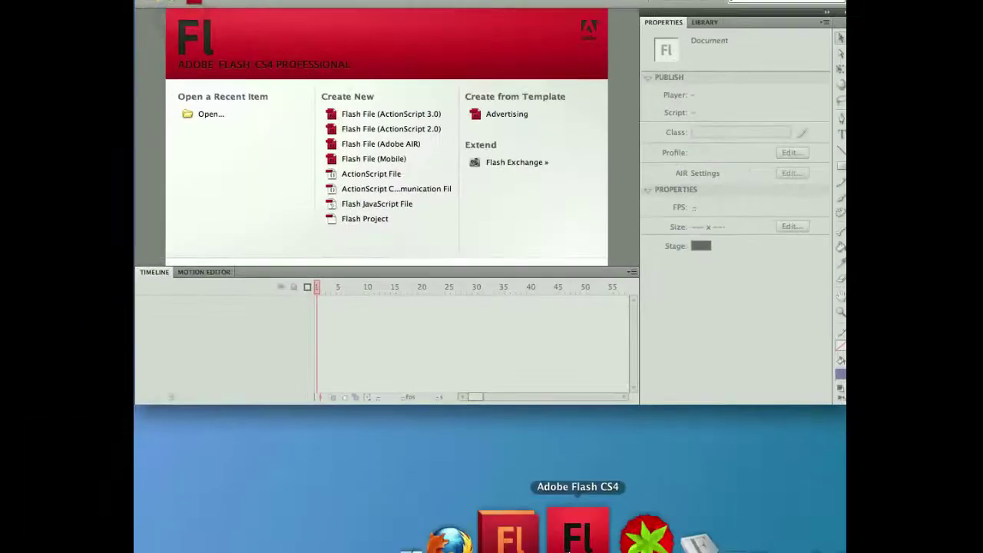
right_click(576, 538)
click(592, 466)
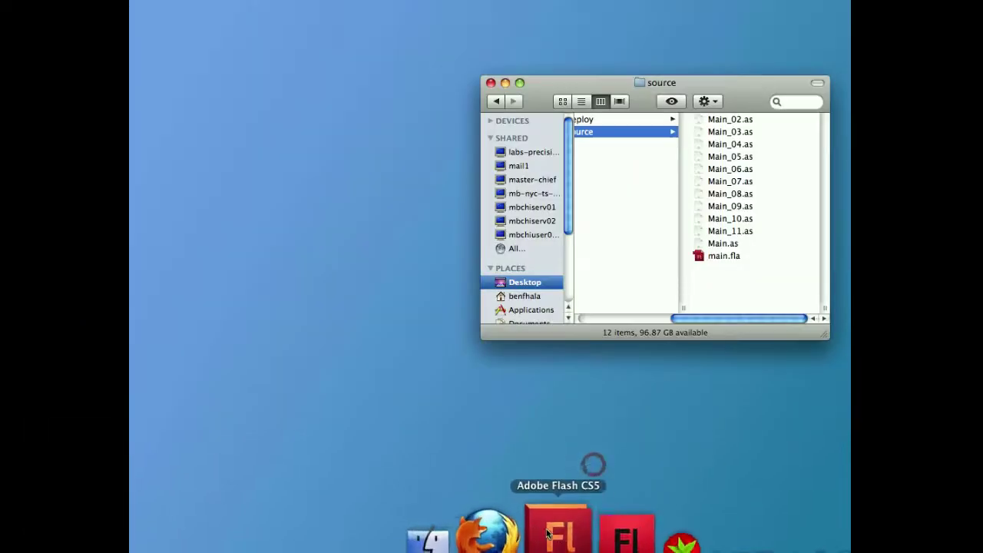
Launch Flash CS5, create an ActionScript 3.0 document, and toggle Window > Properties off and on
click(548, 534)
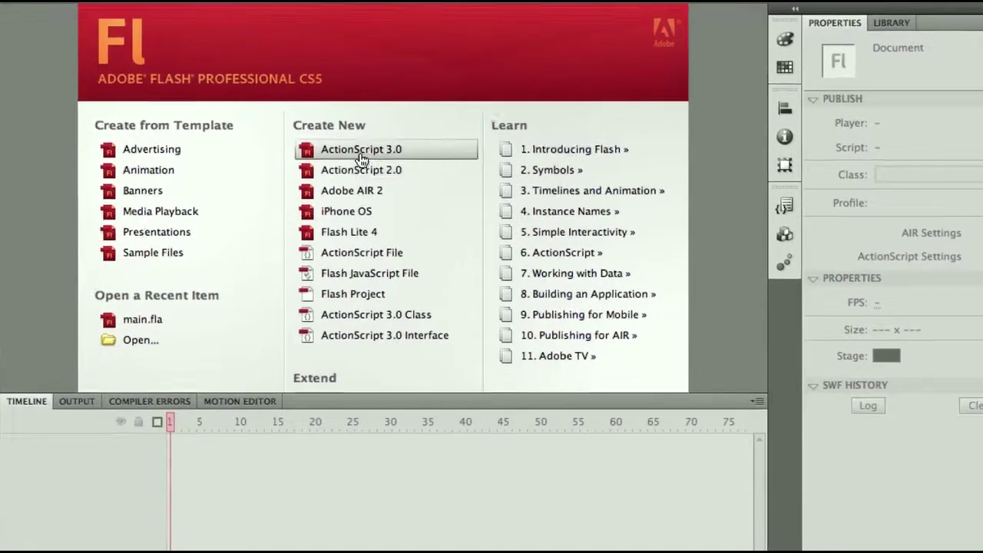
click(361, 153)
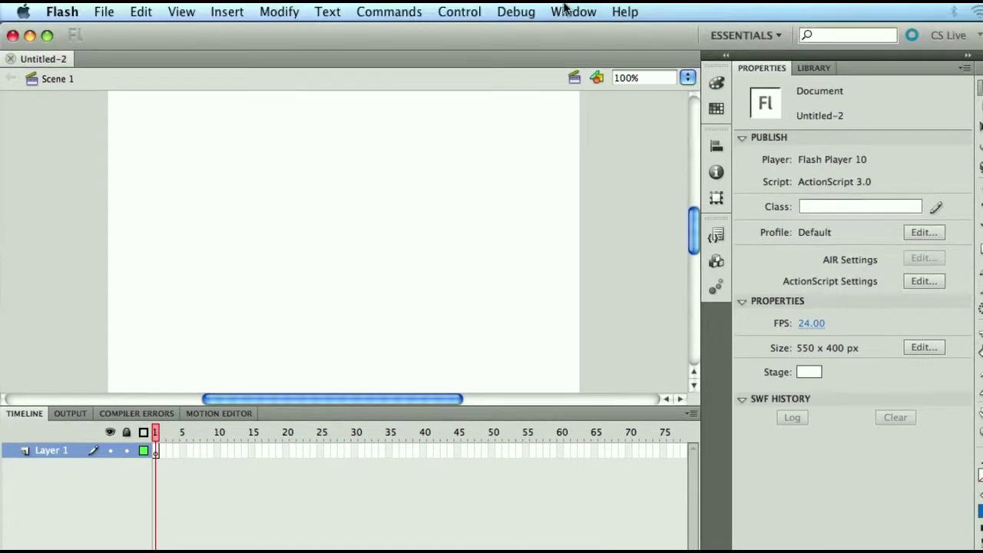
click(568, 11)
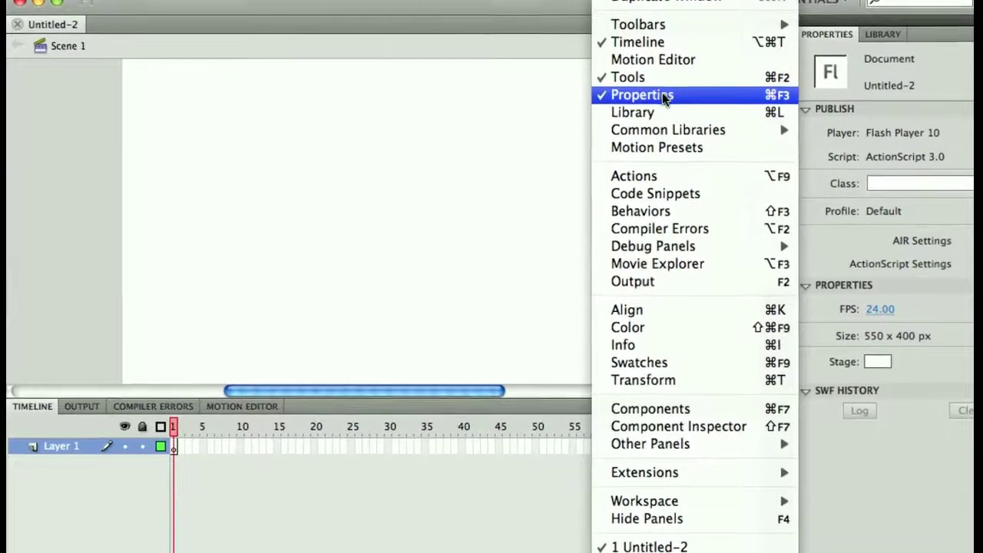
click(667, 84)
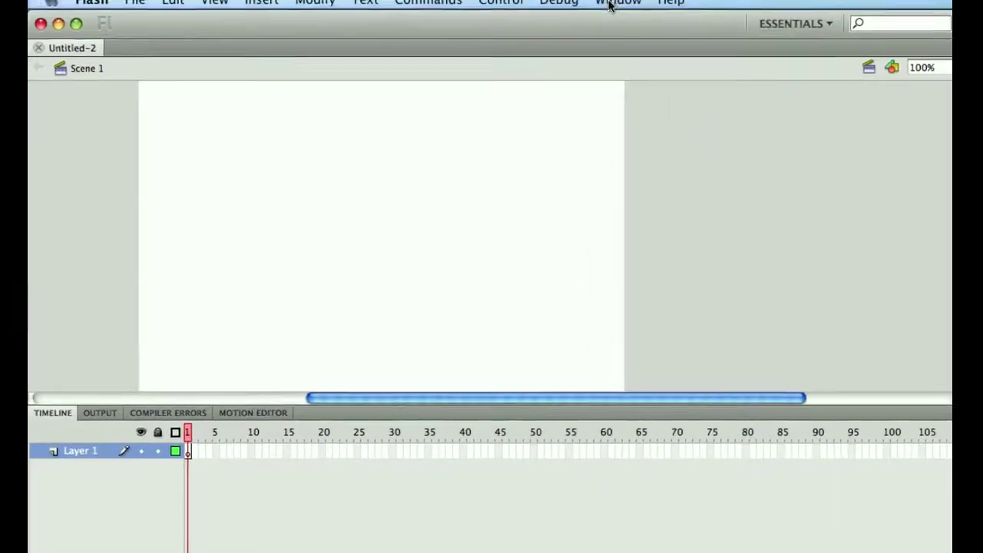
click(609, 6)
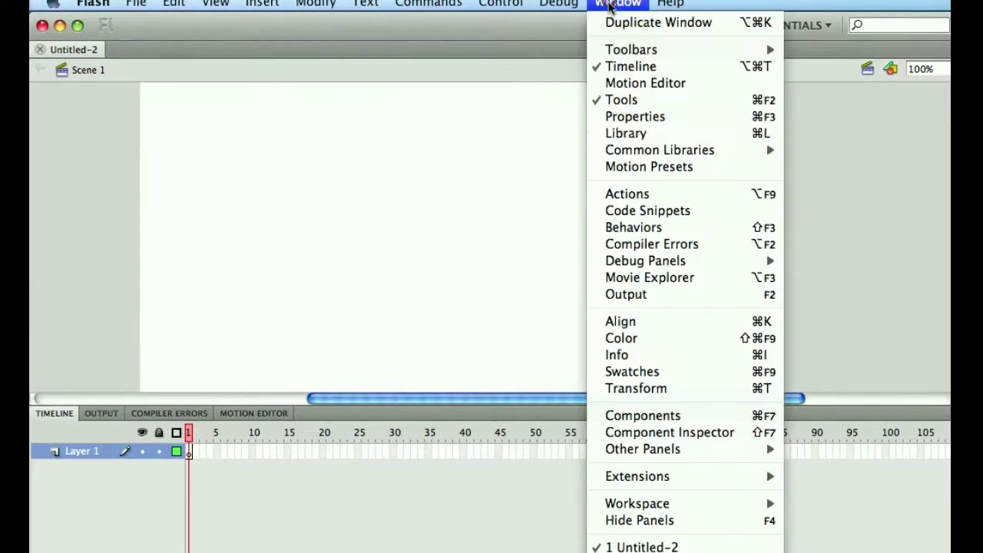
click(633, 115)
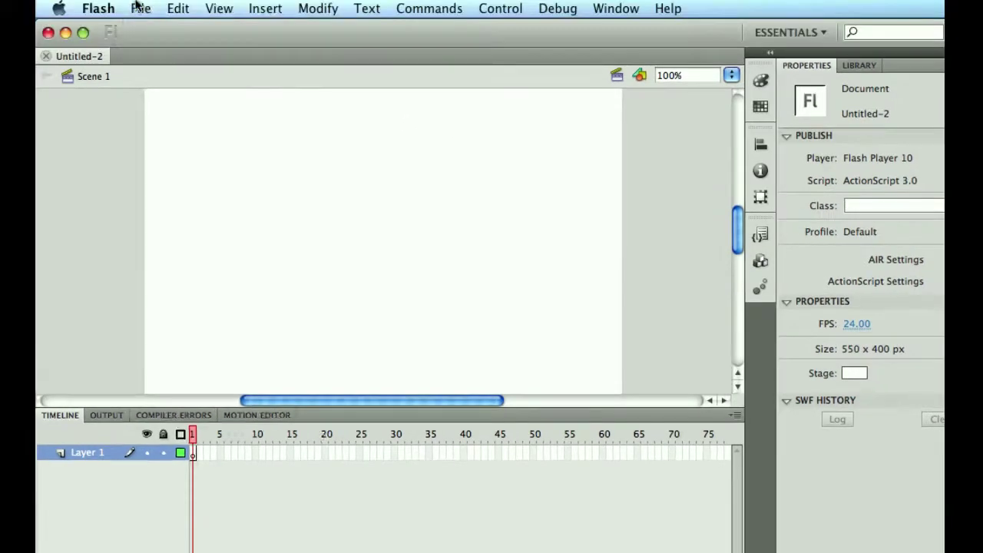
Look through the File menu twice and create a new ActionScript 3.0 document
click(139, 8)
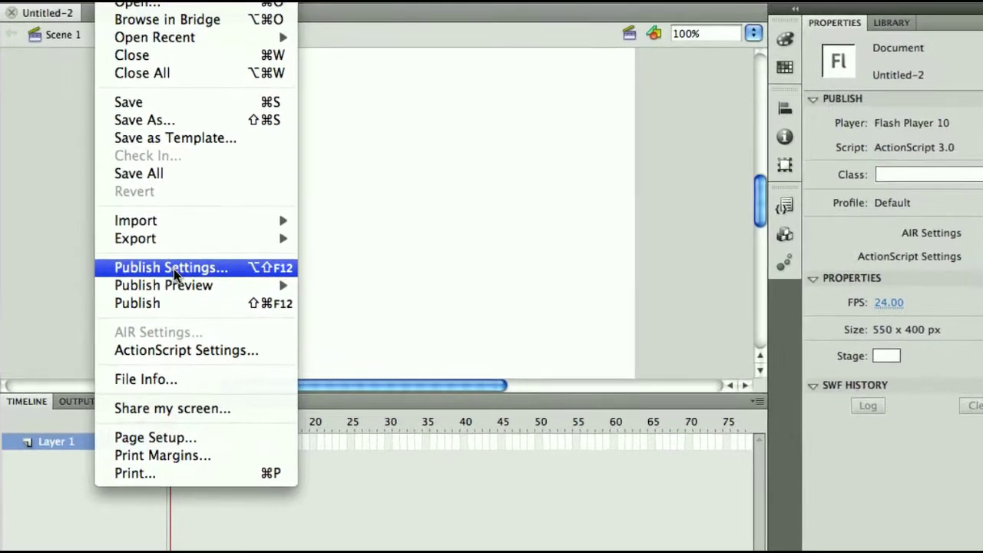
click(511, 215)
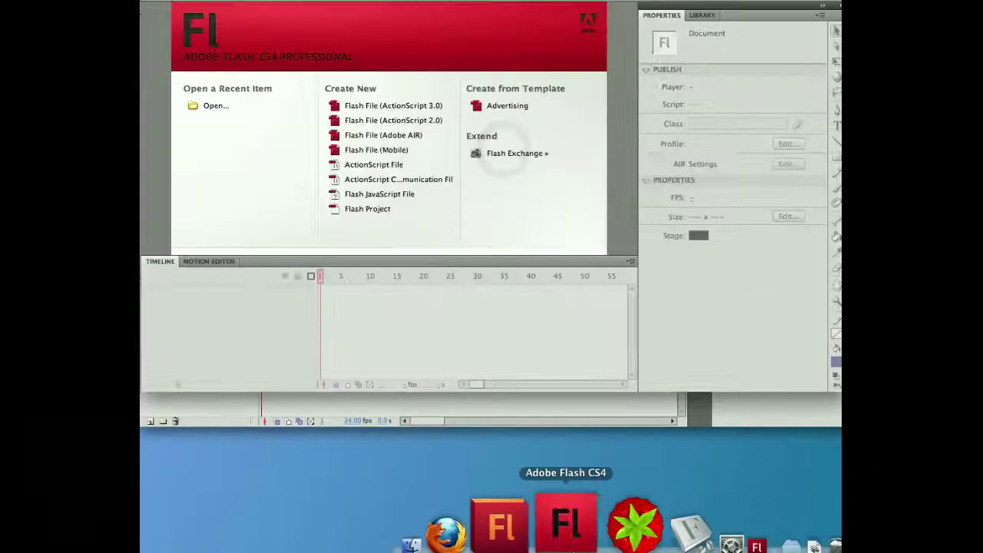
click(221, 0)
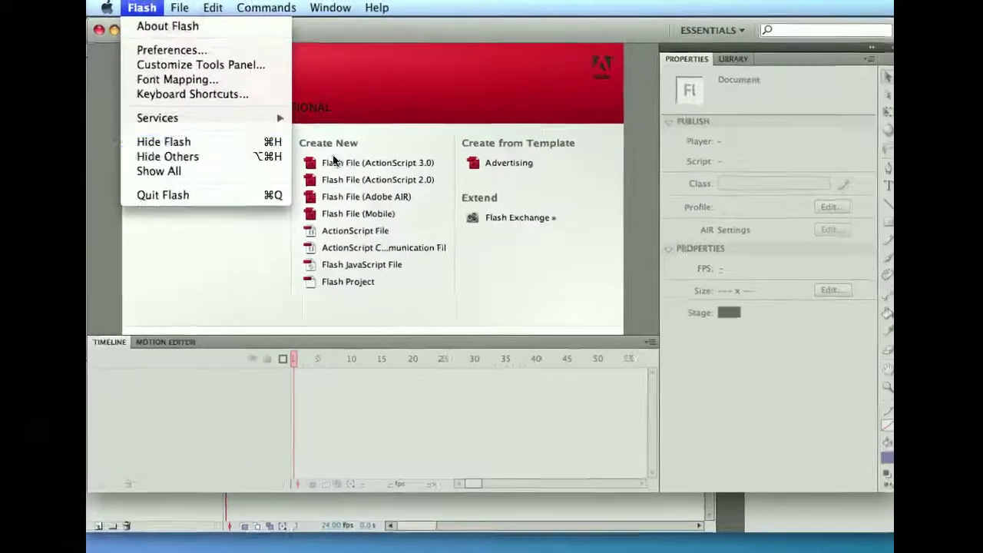
click(388, 131)
click(388, 130)
Locate Publish Settings in the File menu, then close Untitled-2 without changes
click(150, 8)
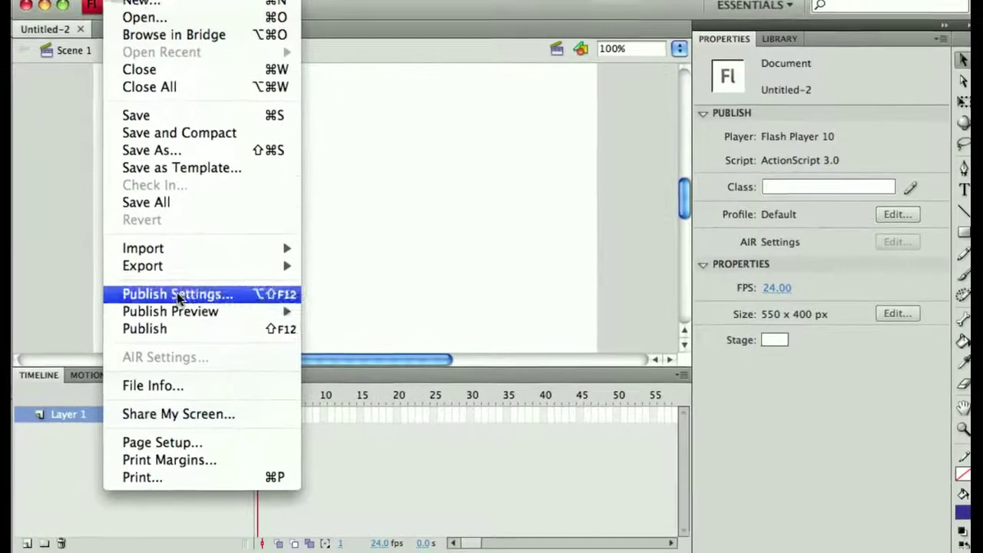
click(68, 109)
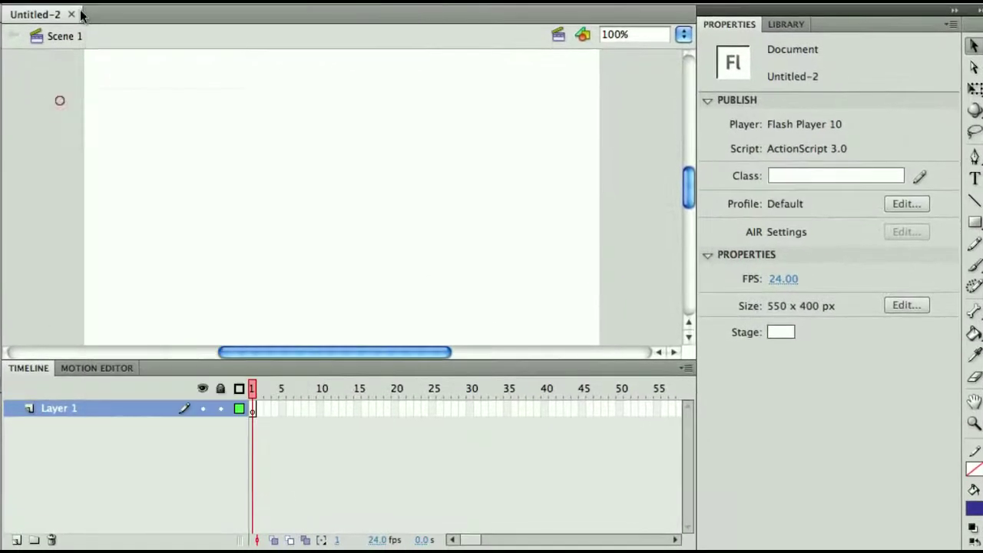
click(77, 18)
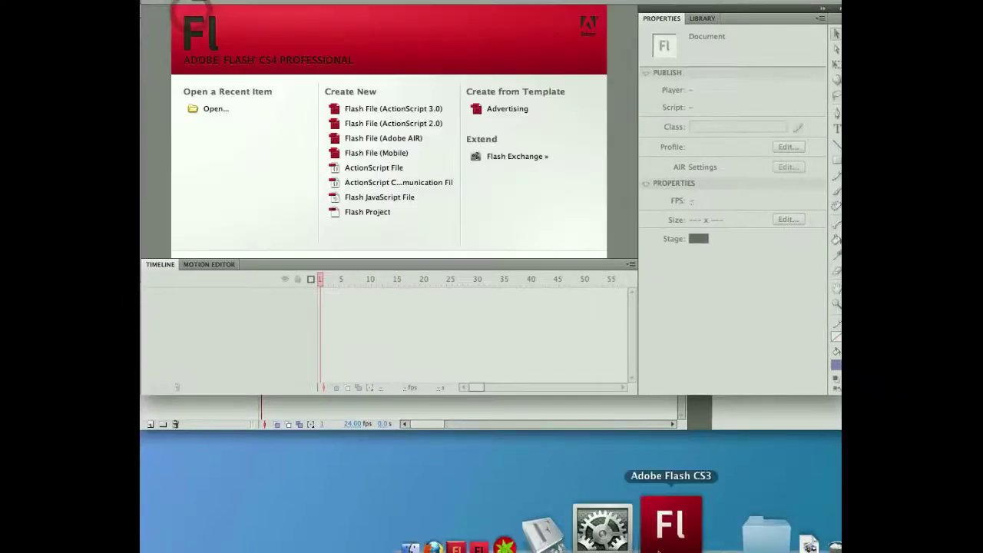
In Flash CS3, create a new blank Flash File (Untitled-3) and open File > Publish Settings
click(662, 547)
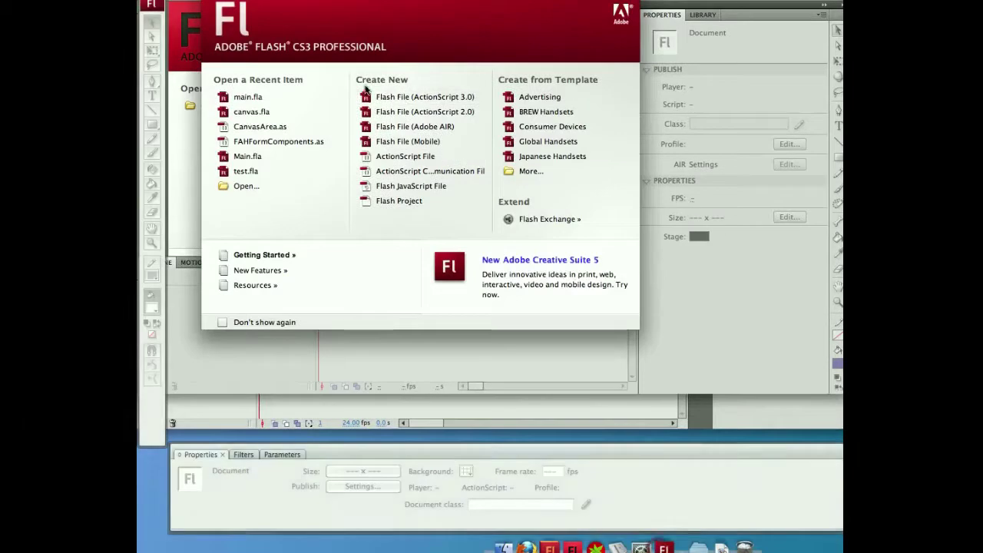
click(401, 100)
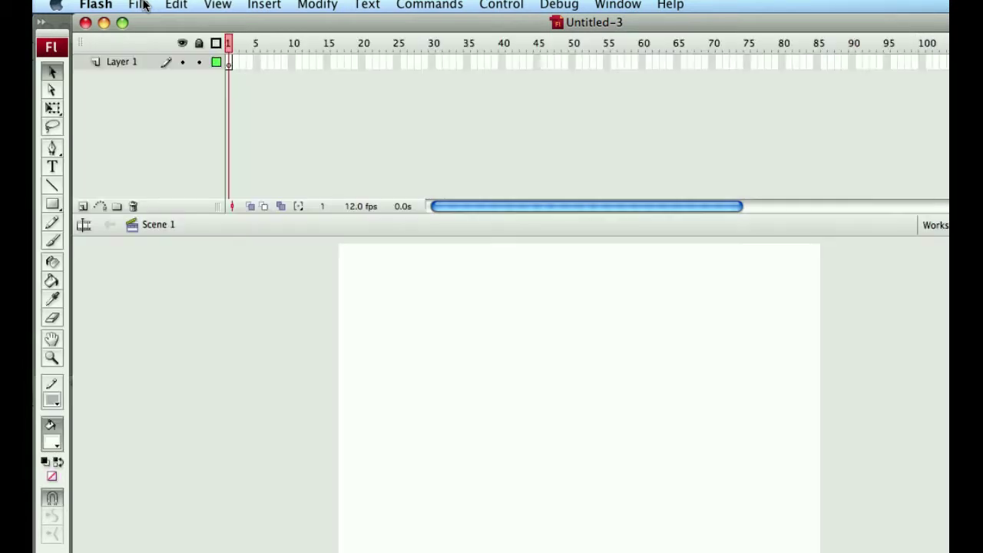
click(143, 5)
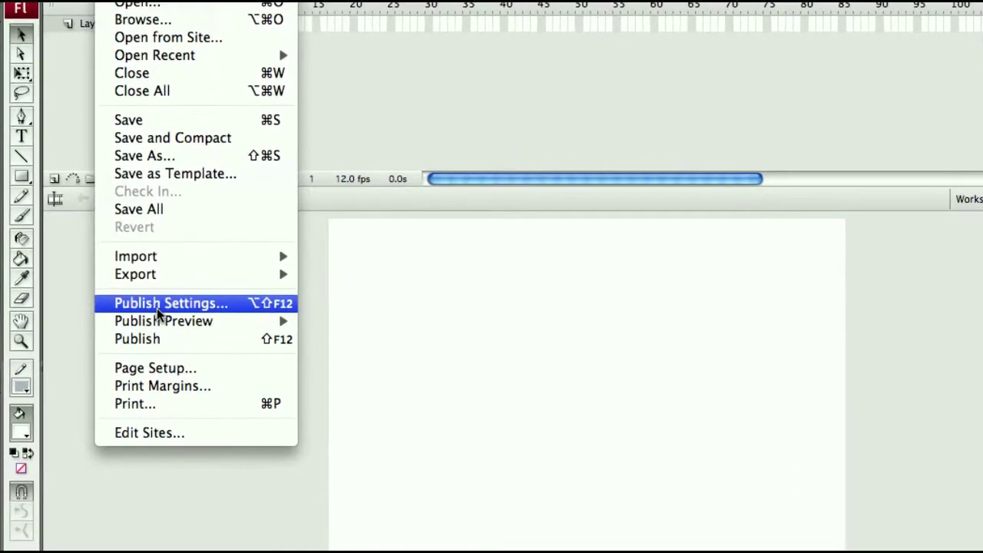
click(157, 308)
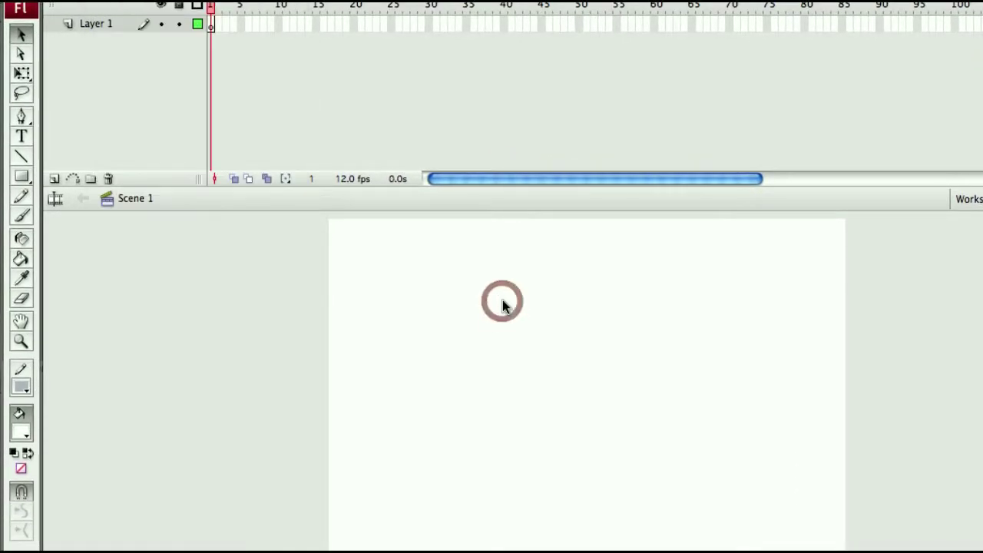